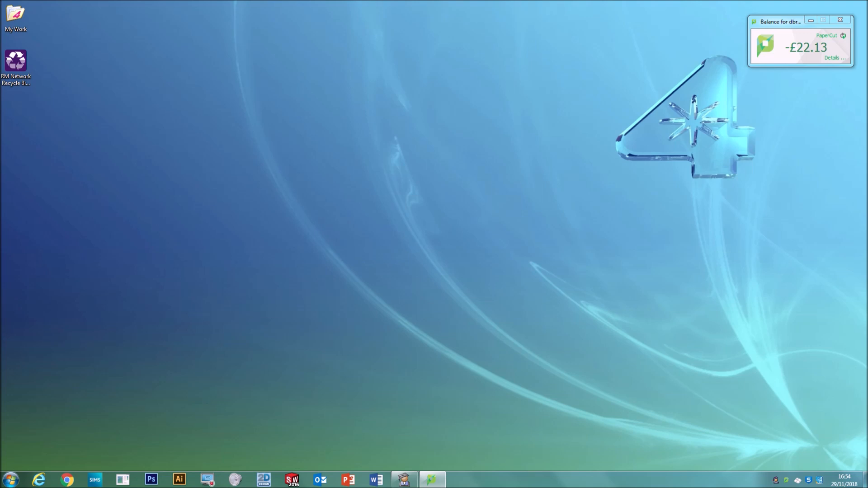
Open the Y7 Torch Helpsheet V2 presentation from the Student Files folder in Documents > Y7DT and read its section on vectorising a bitmap image
left_click(11, 479)
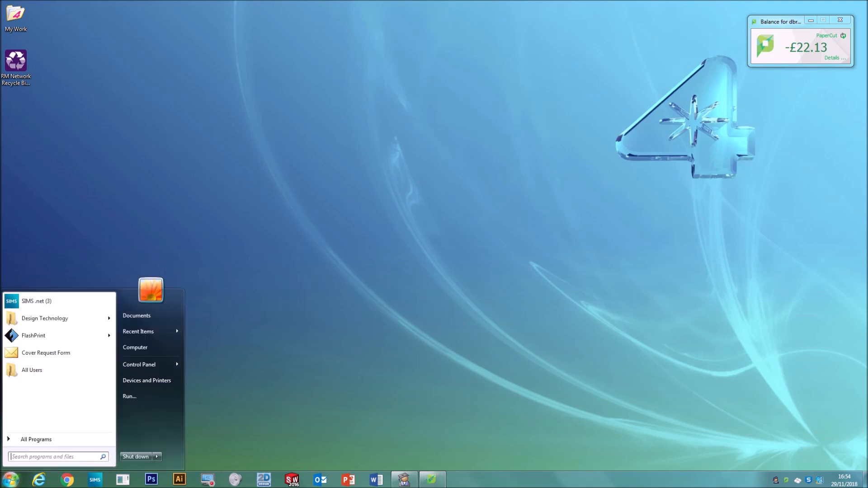
left_click(136, 315)
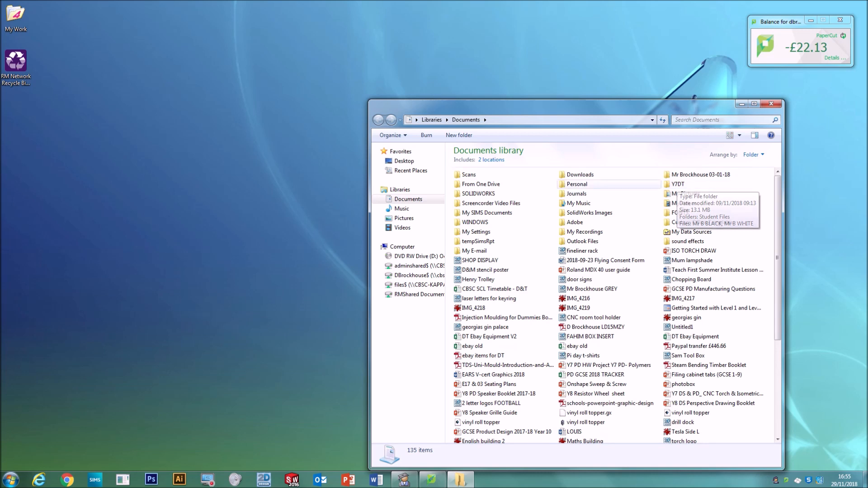
double_click(678, 184)
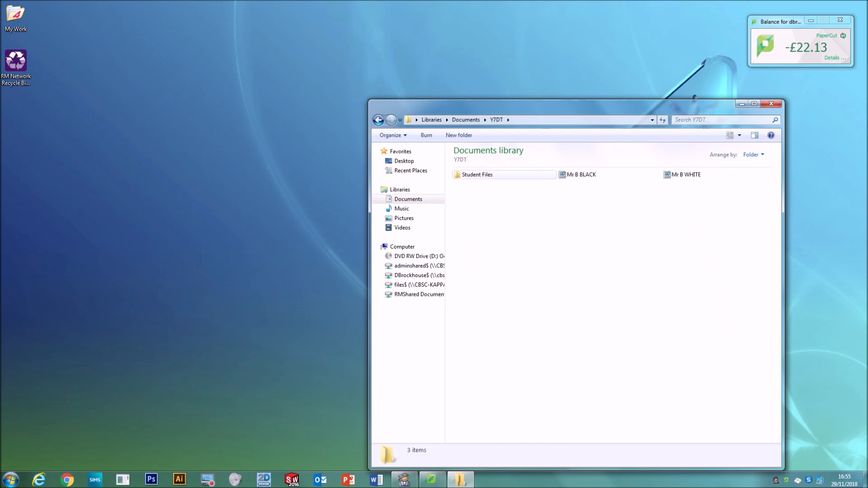
double_click(477, 174)
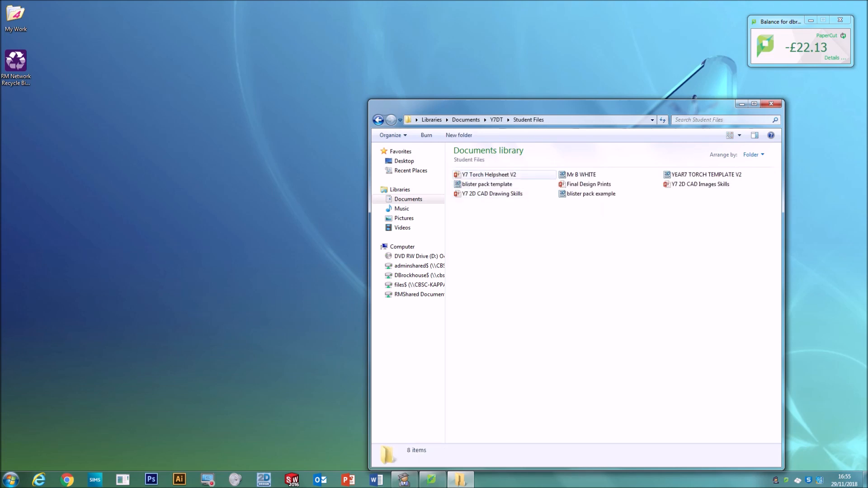
double_click(485, 175)
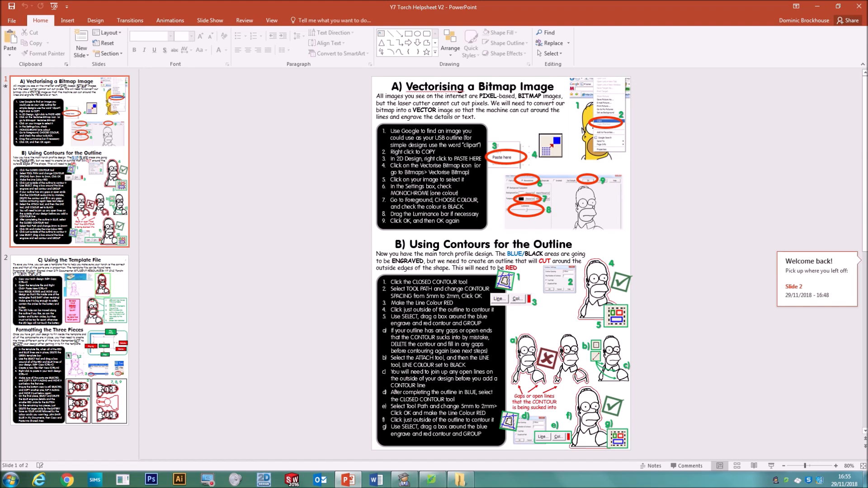
left_click_drag(377, 96, 394, 99)
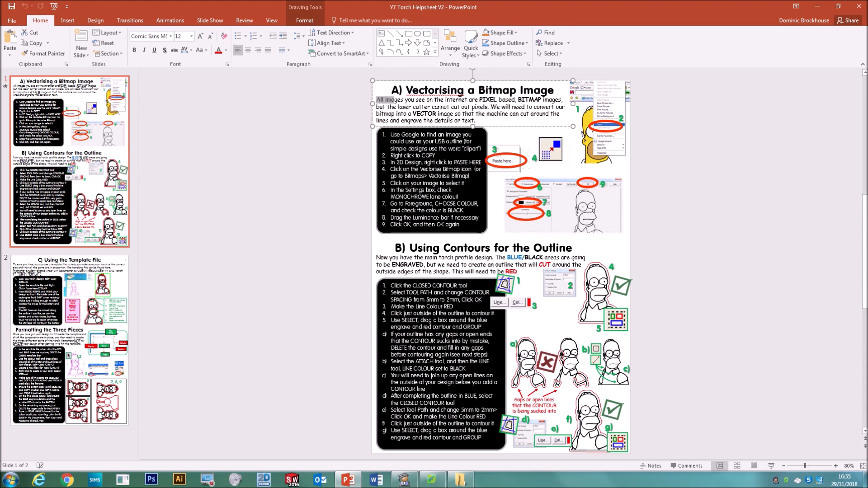
left_click_drag(377, 107, 472, 121)
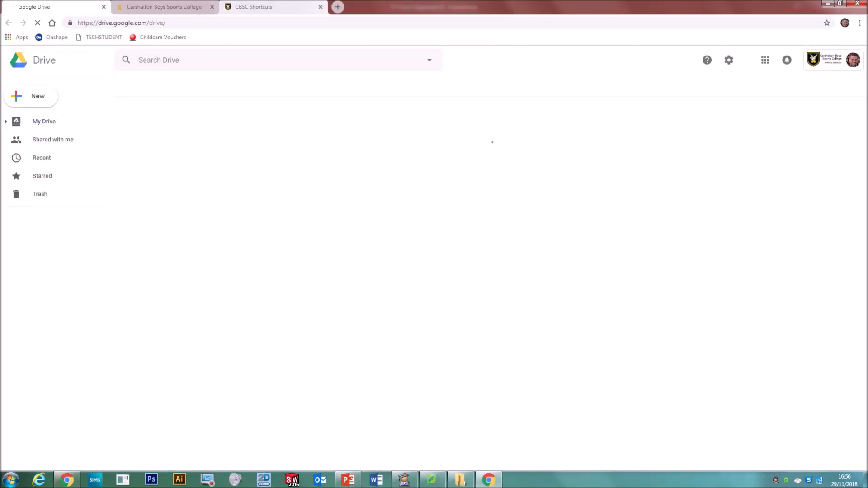
In a new Chrome tab, search Google for "badger" and browse the image results
left_click(338, 7)
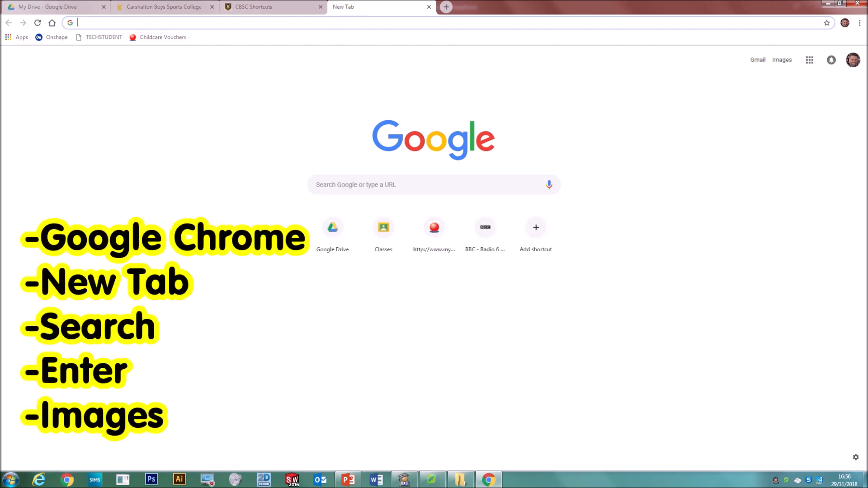
type("badger")
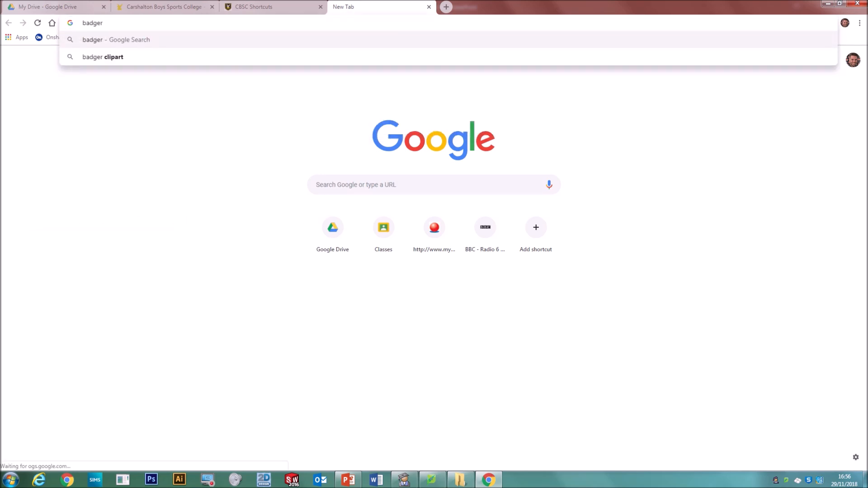
key("Return")
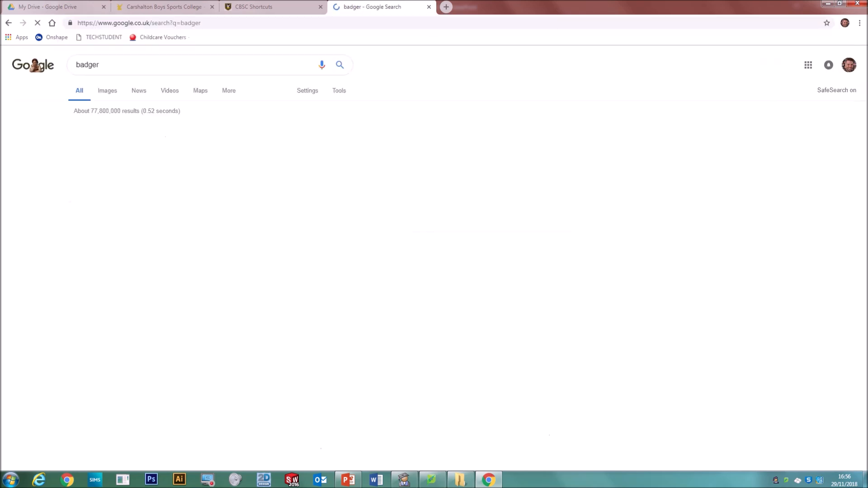
left_click(107, 90)
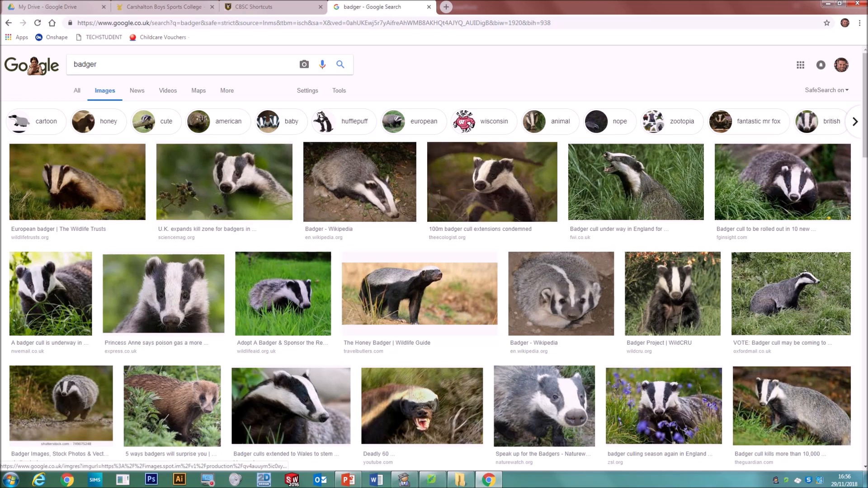
scroll(283, 294, "down", 1)
scroll(283, 294, "up", 1)
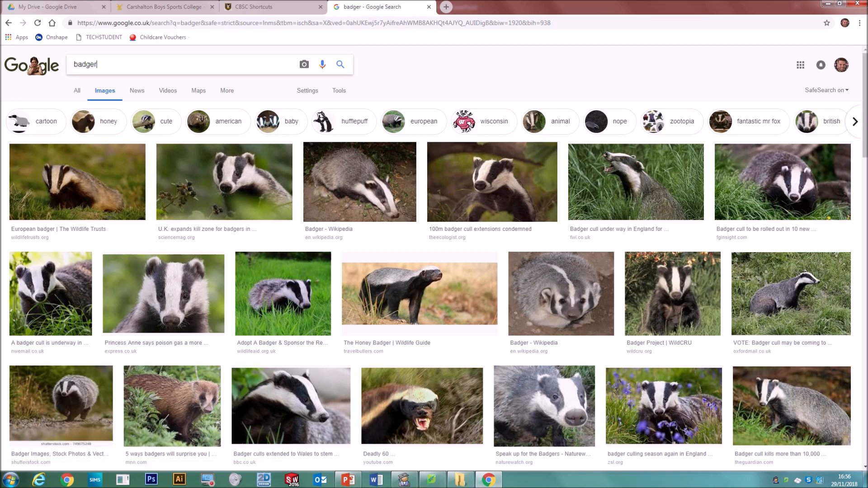
Refine the image search to "badger clipart" and copy the Badger Mascot Clipart head picture
type("cli")
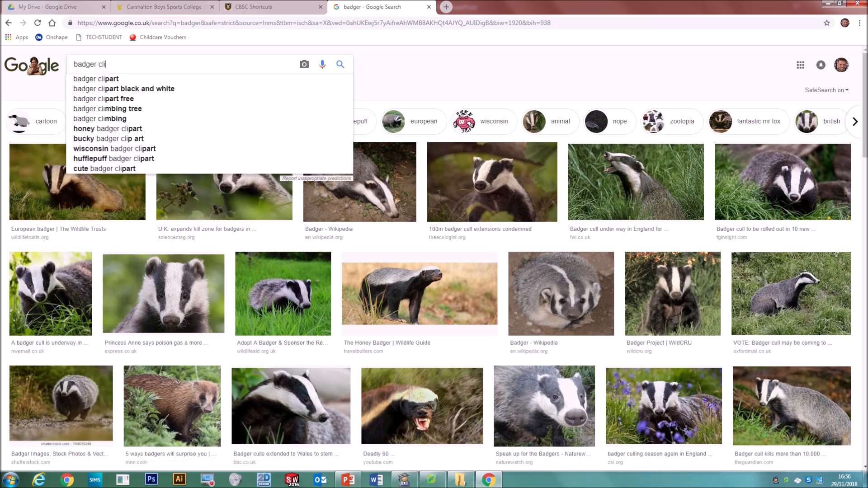
type("part")
key("Return")
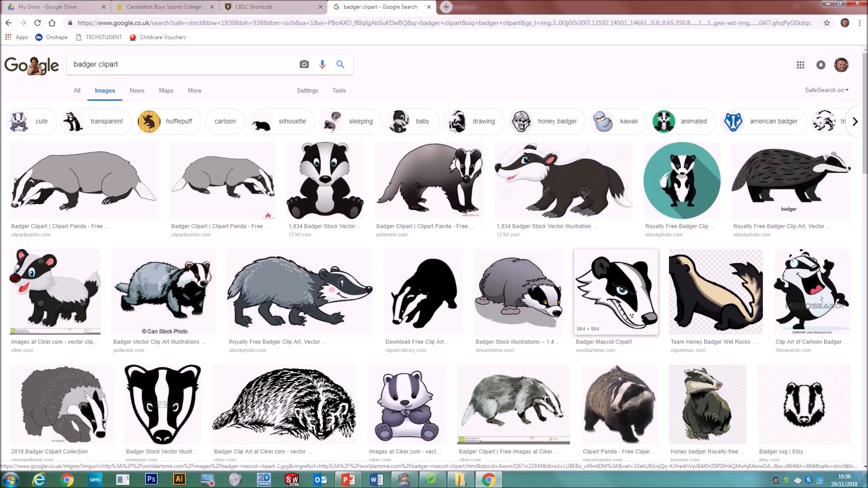
right_click(618, 293)
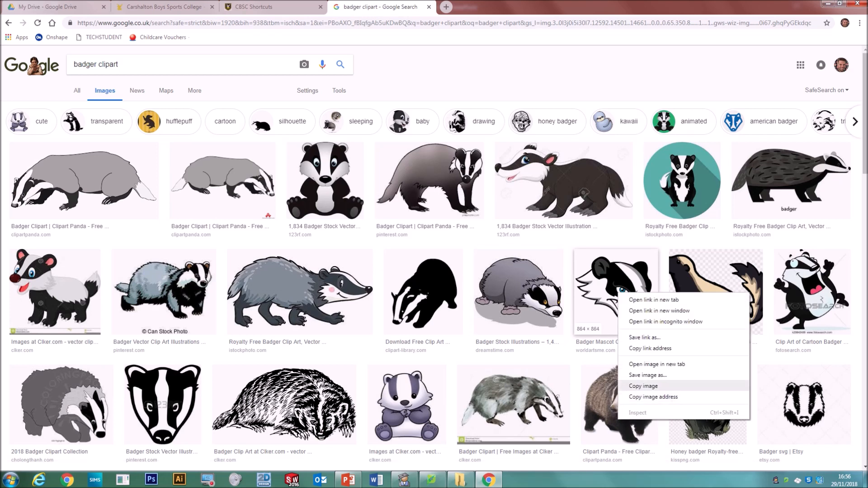
left_click(643, 386)
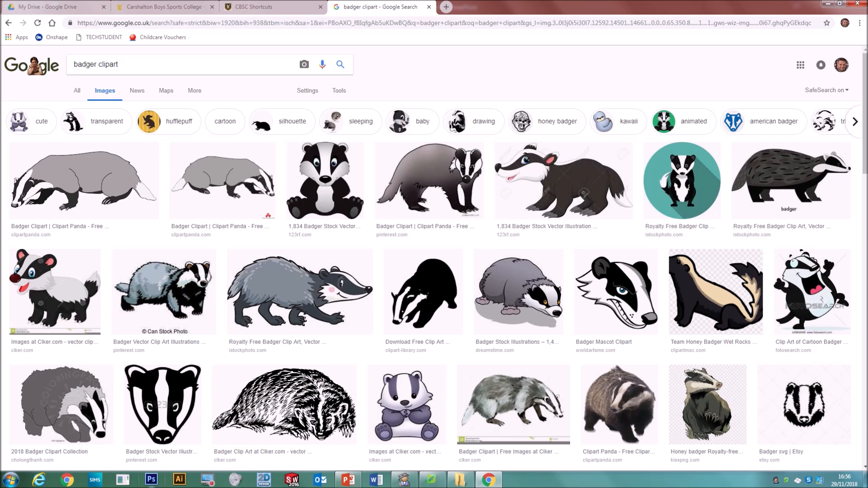
Launch 2D Design V2 from the Design Technology group of the Departmental Student Software
left_click(11, 479)
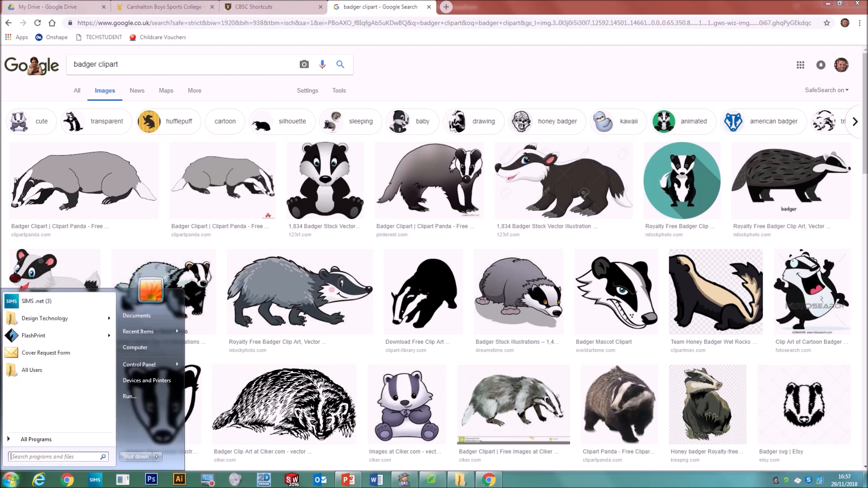
left_click(36, 438)
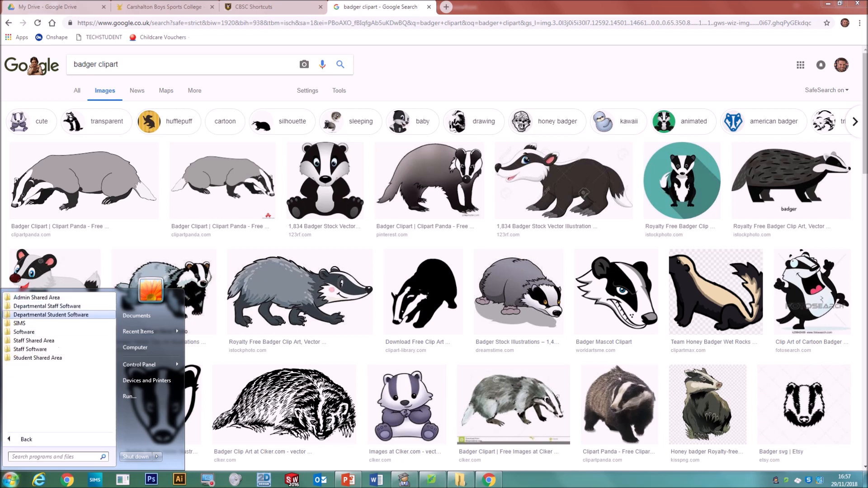
left_click(51, 314)
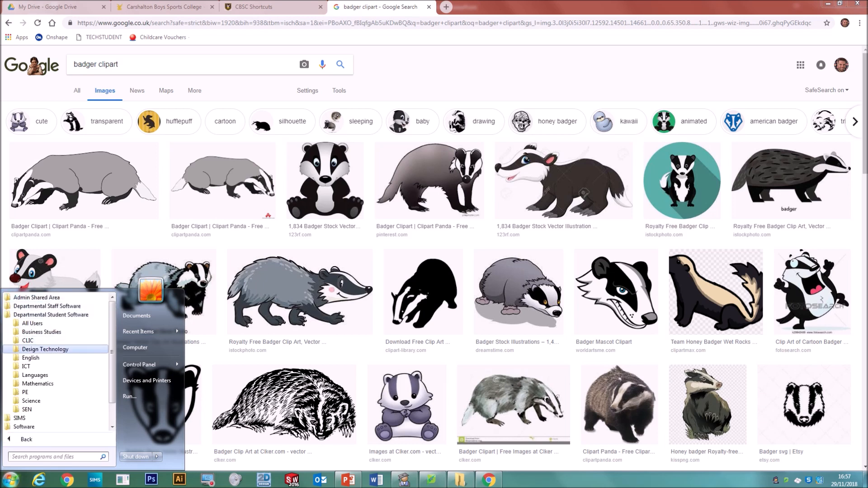
left_click(45, 349)
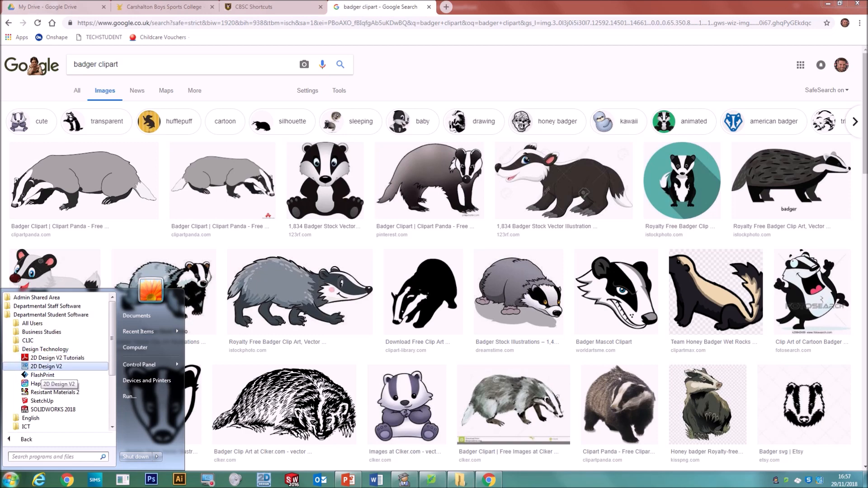
left_click(45, 367)
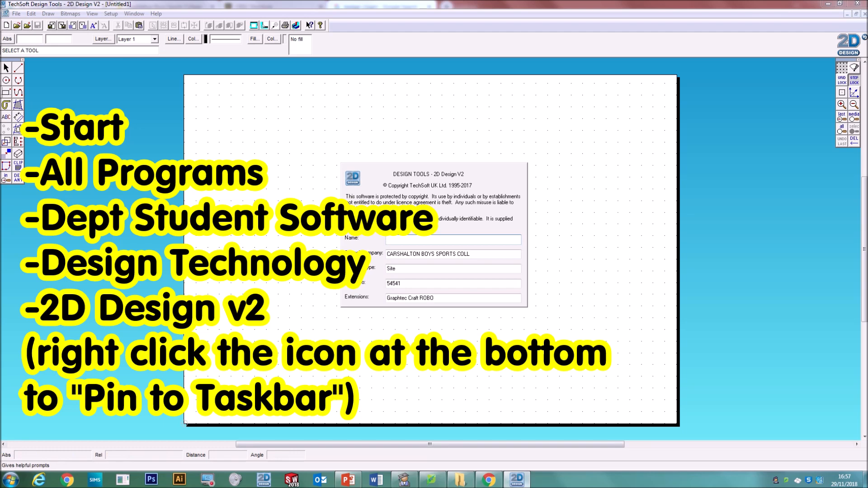
right_click(516, 479)
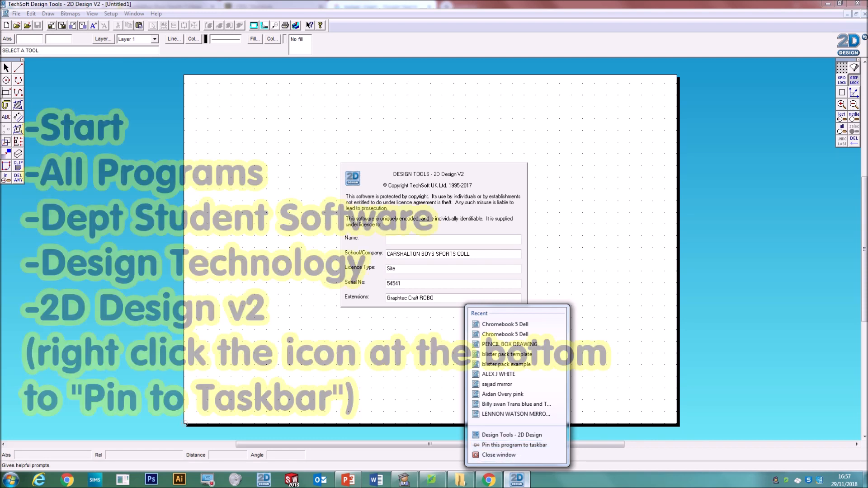
key("Escape")
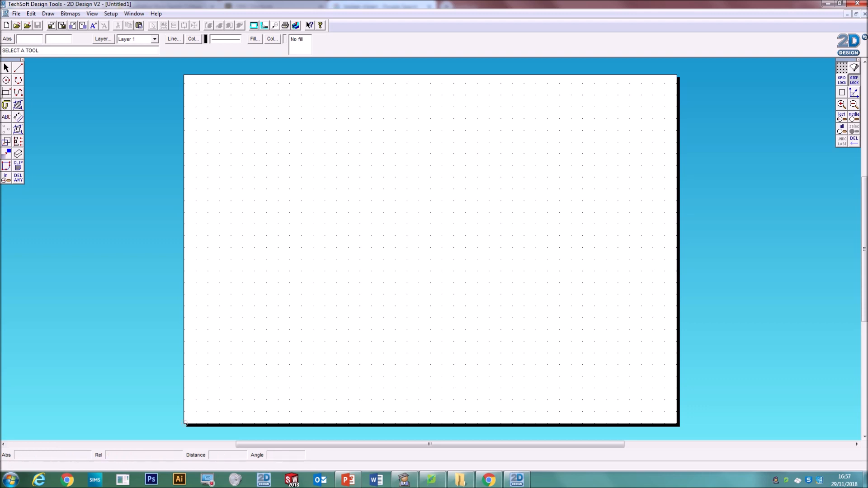
Paste the copied badger picture into the drawing and vectorise it in monochrome with a black foreground, reduced luminance and default conversion settings
key("alt+e")
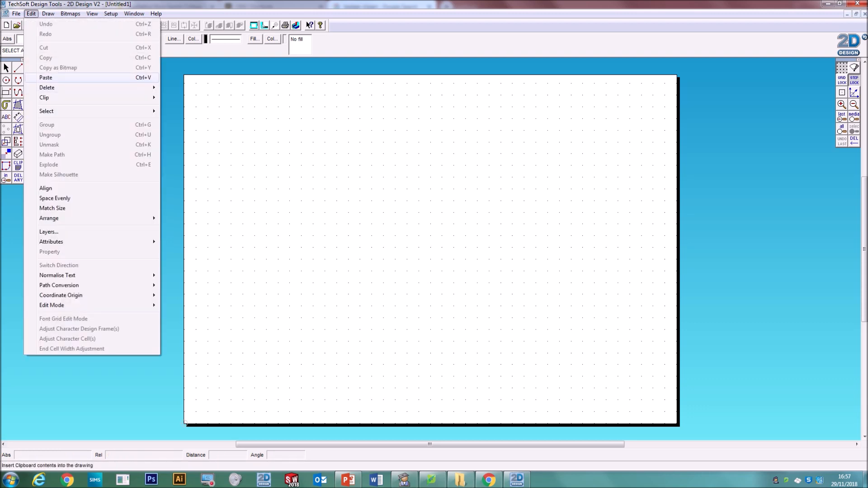
key("Return")
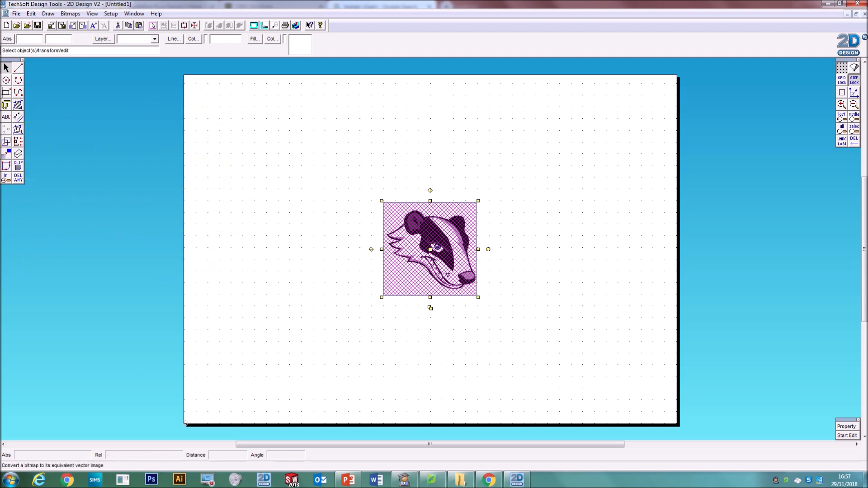
left_click(6, 153)
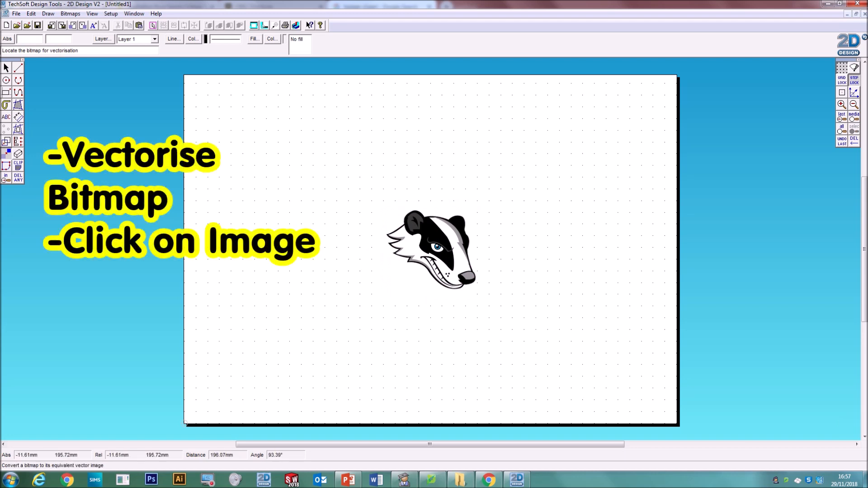
left_click(445, 244)
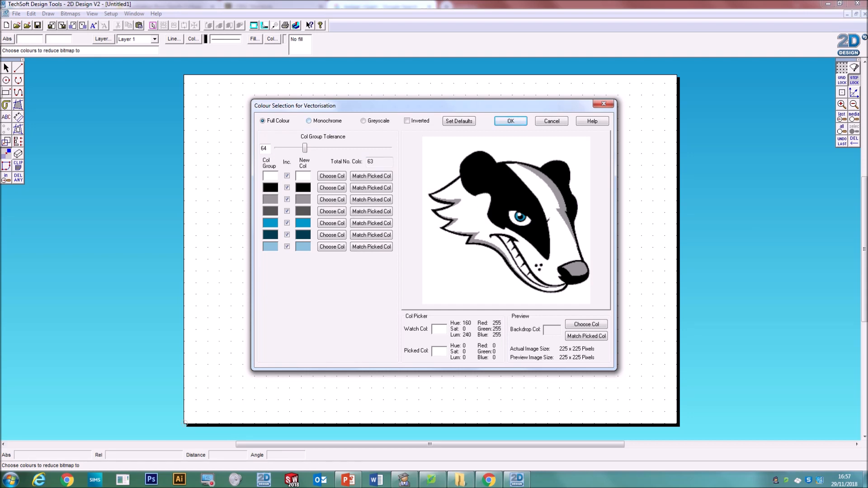
left_click(309, 121)
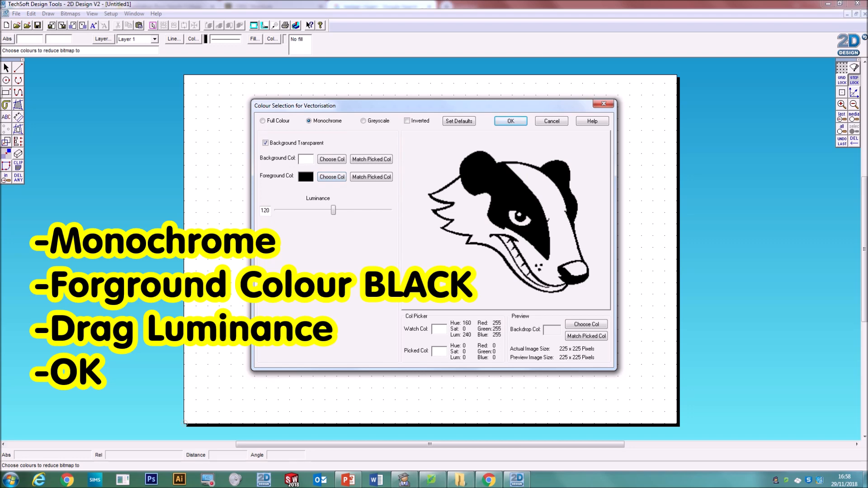
left_click_drag(333, 210, 293, 210)
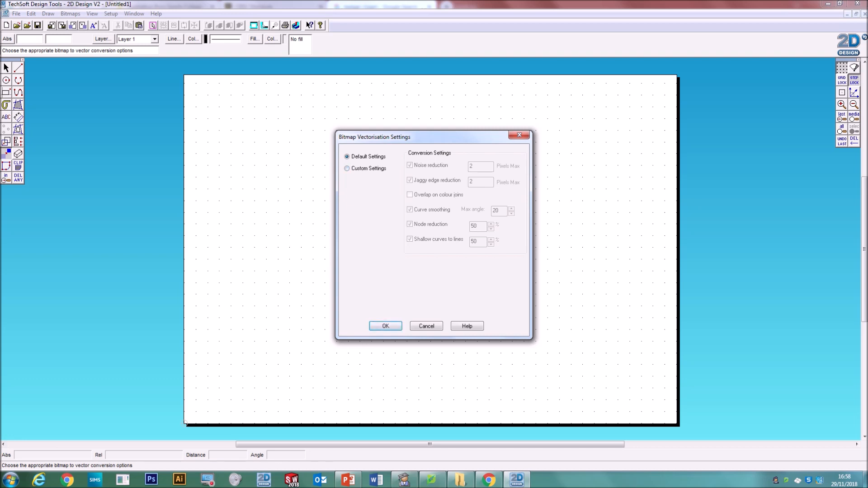
key("Return")
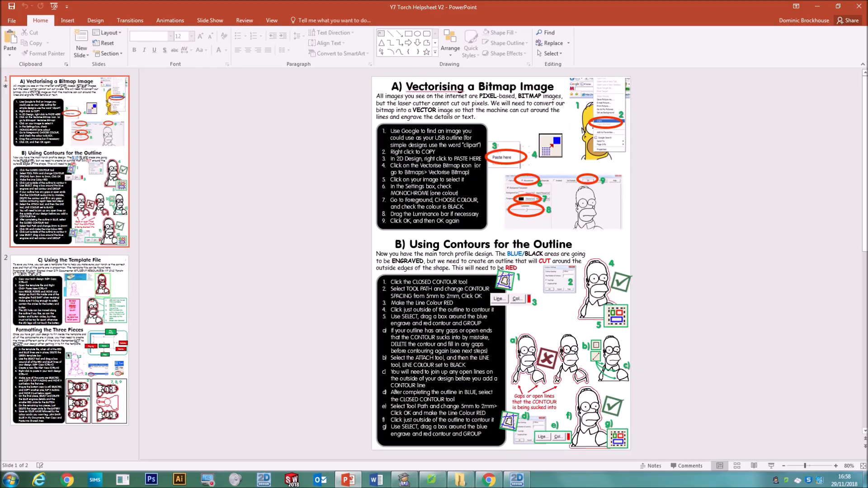
Check the helpsheet's section on contours, and start a closed tool-path contour with 2 mm spacing in 2D Design
mouse_move(377, 254)
left_mouse_down()
mouse_move(572, 254)
mouse_move(452, 268)
mouse_move(542, 254)
mouse_move(530, 260)
mouse_move(553, 261)
mouse_move(463, 261)
mouse_move(520, 268)
left_mouse_up()
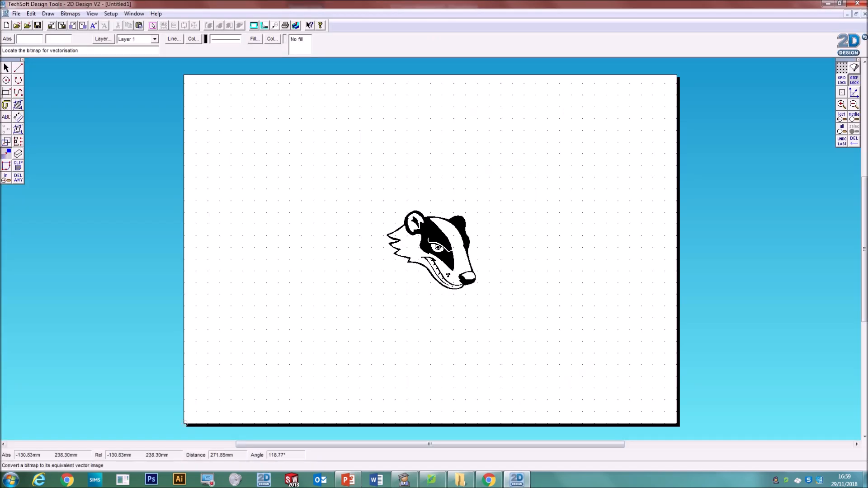
left_click(18, 129)
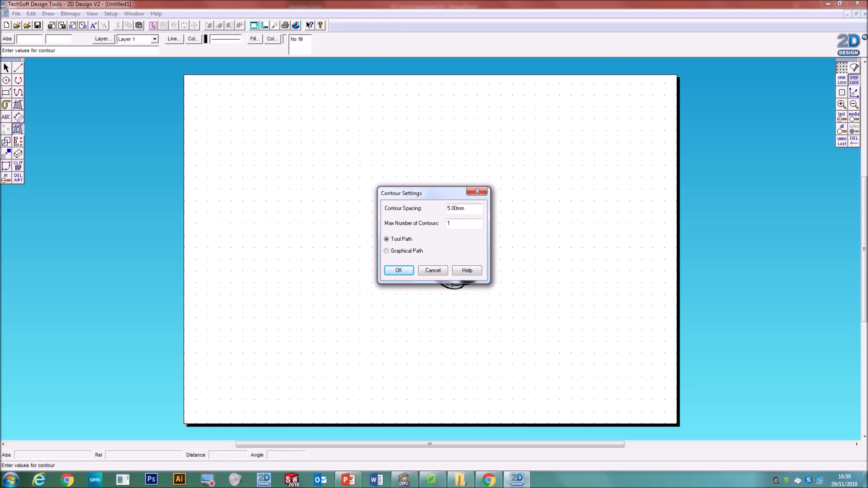
left_click_drag(447, 208, 451, 208)
type("2")
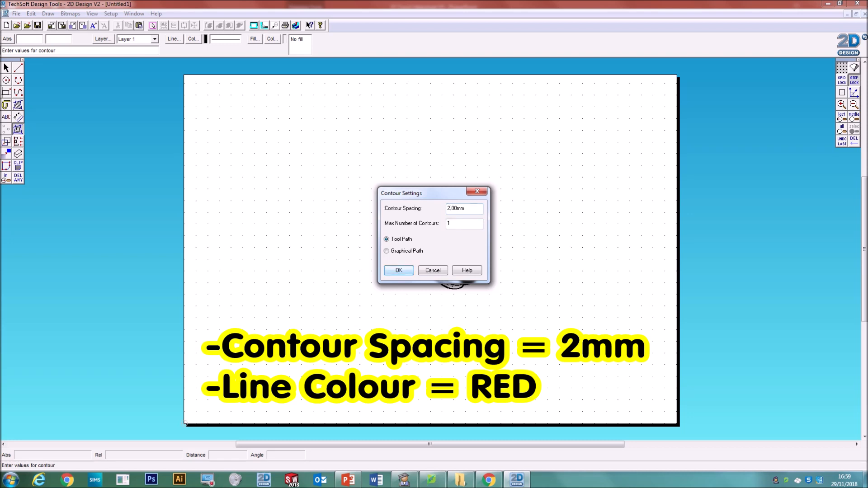
key("Return")
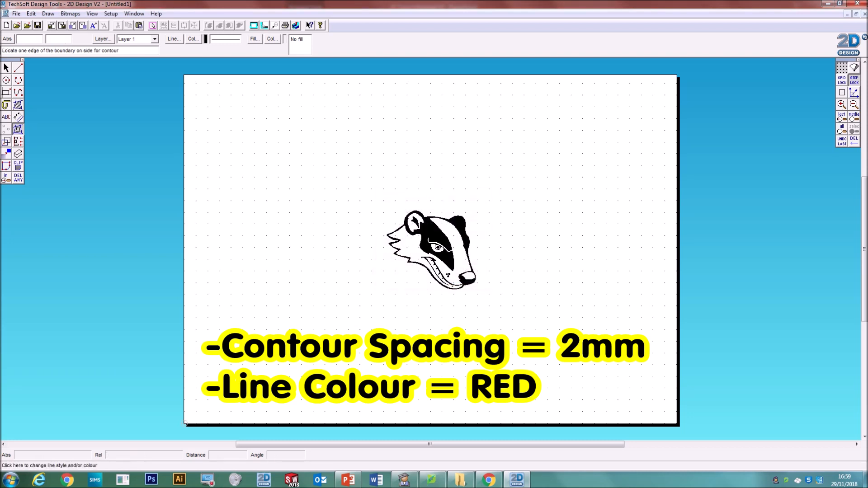
Set the line colour to red and place the contour around the outside of the badger head
left_click(193, 38)
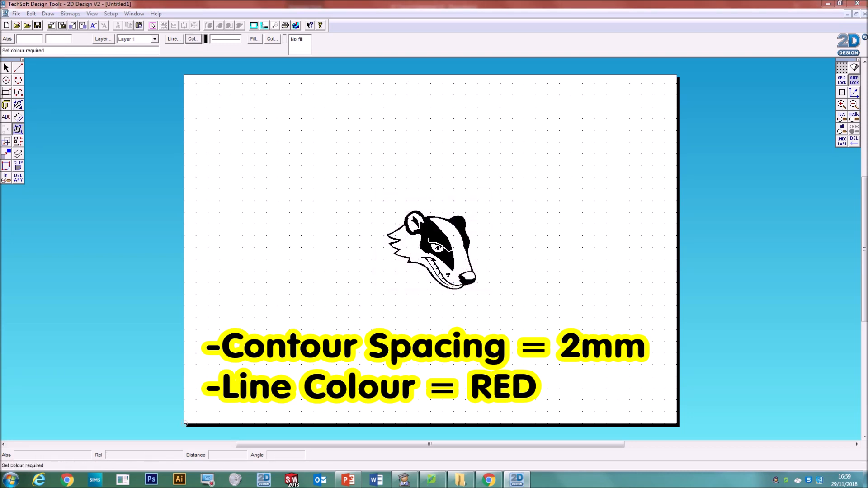
left_click(404, 263)
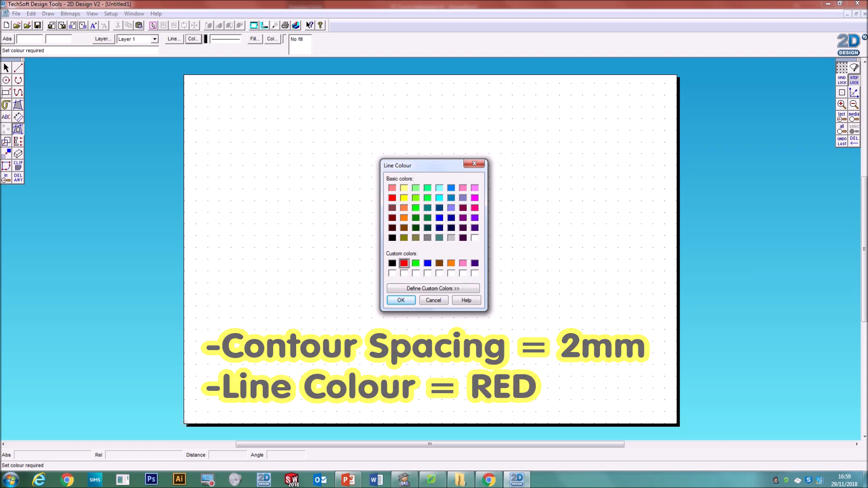
left_click(400, 300)
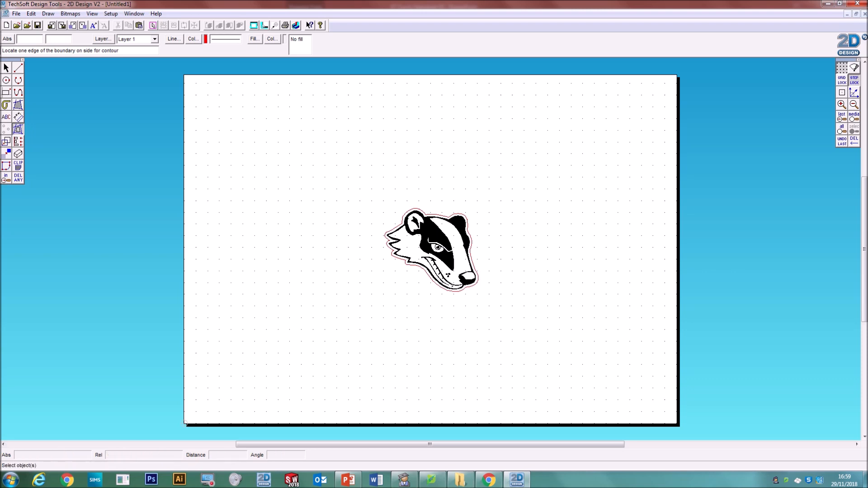
Select the badger head together with its red contour and move both to the upper-left area of the page
left_click(6, 67)
left_click_drag(358, 186, 514, 309)
left_click(384, 190)
left_click(435, 238)
left_click(436, 216)
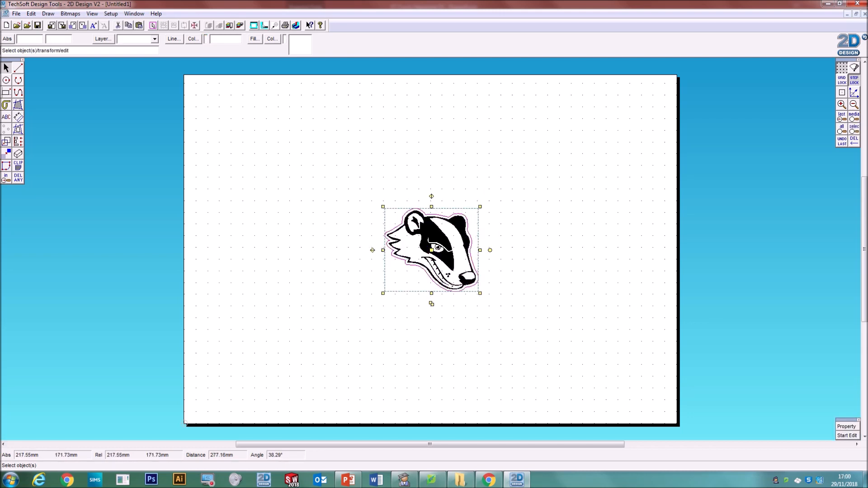
left_click(433, 237)
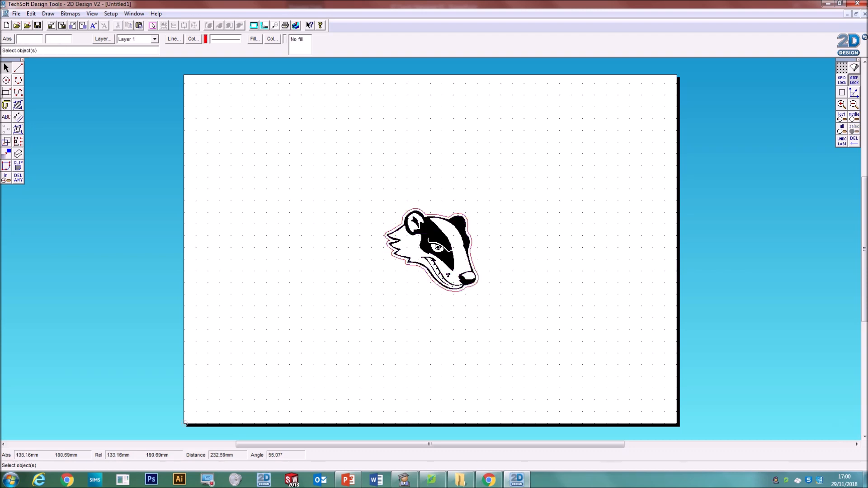
left_click_drag(327, 167, 536, 334)
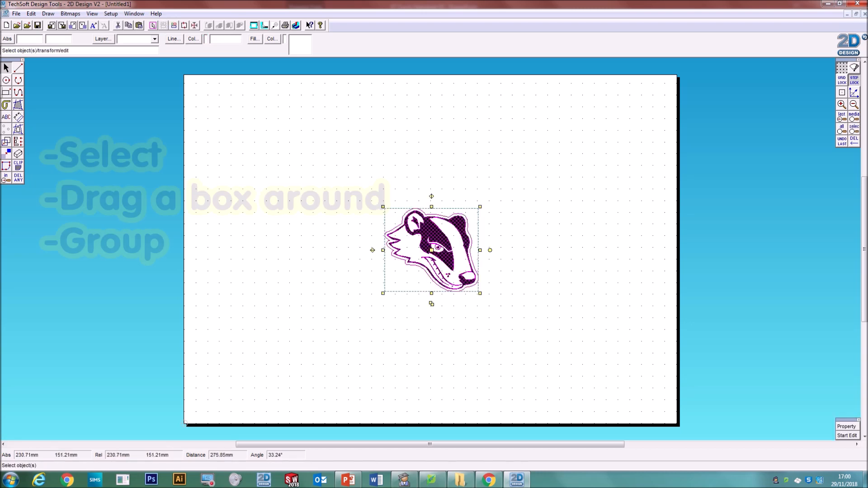
left_click_drag(430, 249, 253, 137)
left_click(371, 258)
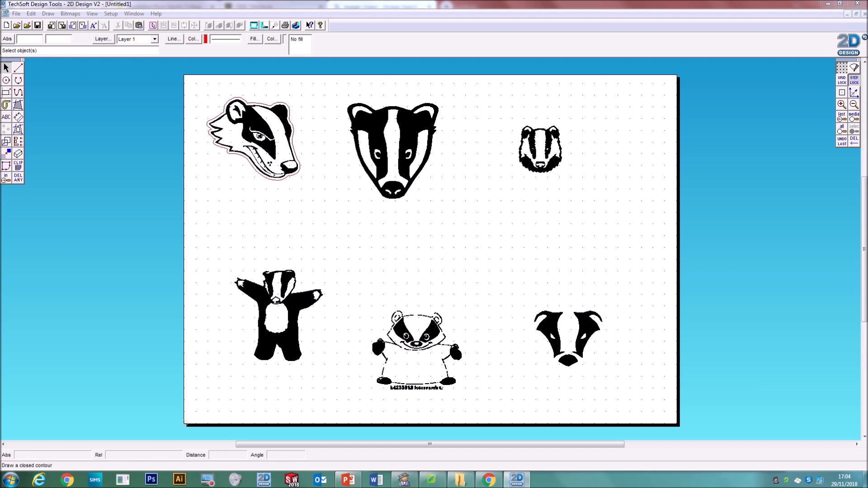
Add red closed contours with 2 mm spacing around the large front-facing badger face and the small badger head
left_click(18, 128)
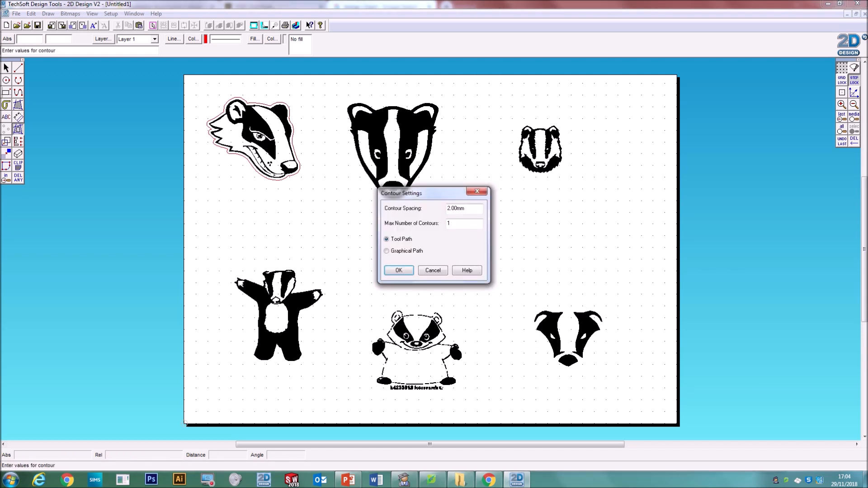
left_click(399, 271)
left_click(350, 148)
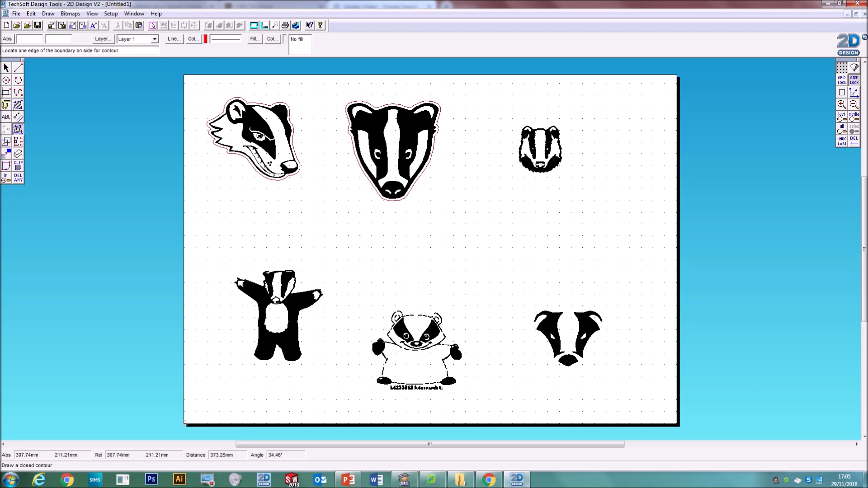
scroll(428, 131, "up", 2)
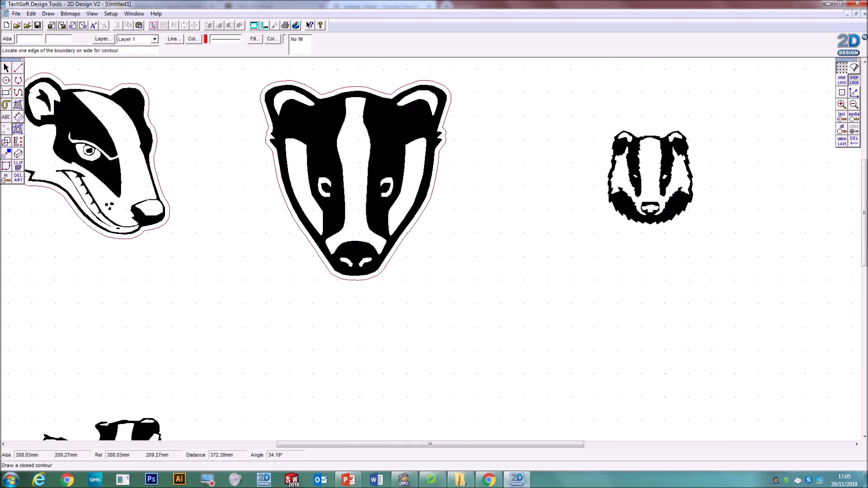
left_click(605, 165)
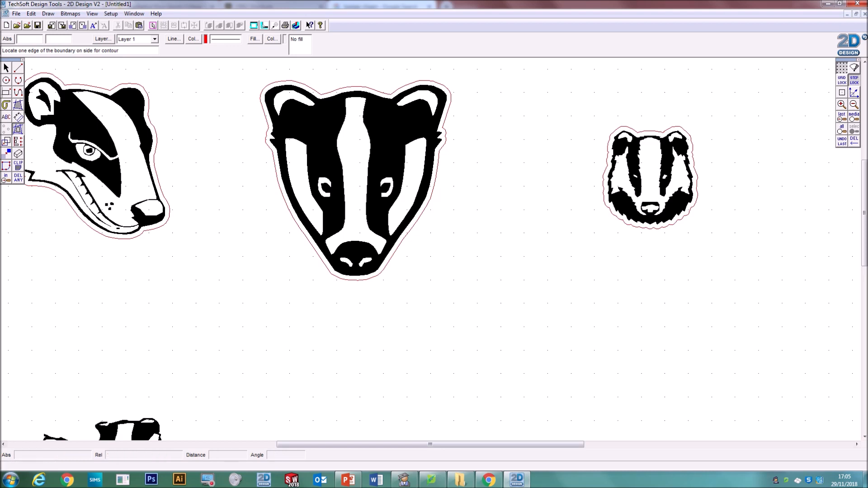
Add the same red closed contour around the standing badger with outstretched arms
left_click_drag(430, 444, 350, 444)
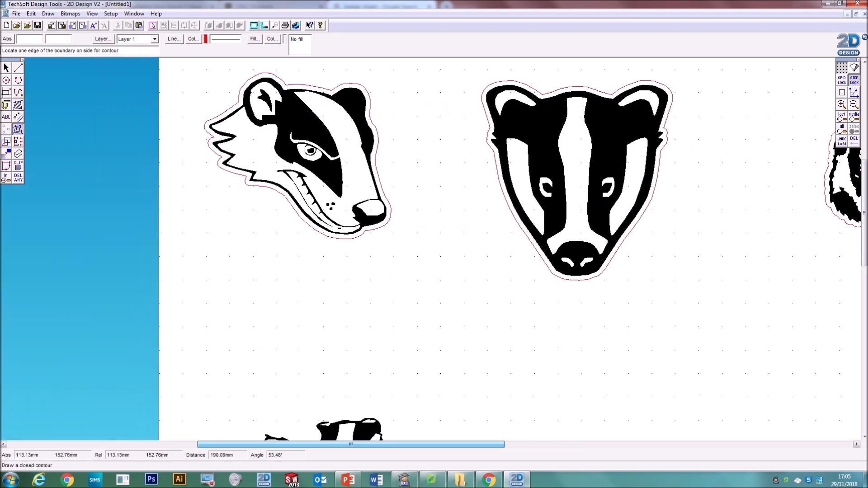
scroll(308, 191, "down", 3)
scroll(860, 264, "up", 3)
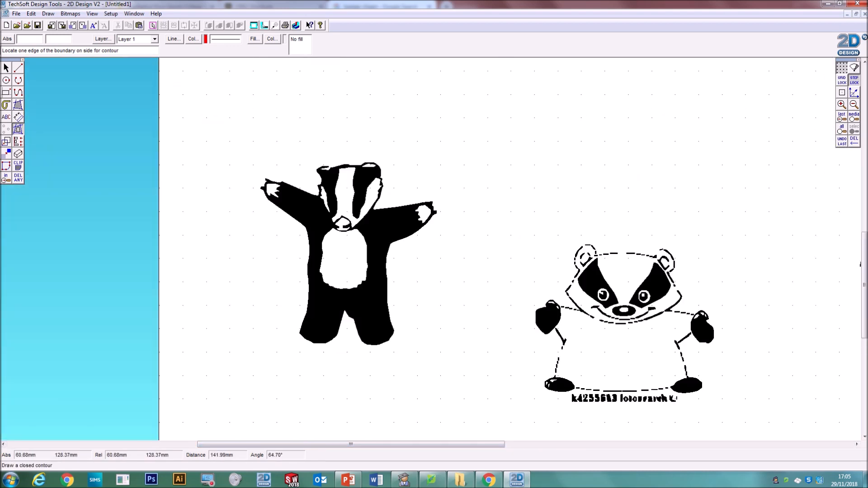
left_click(300, 339)
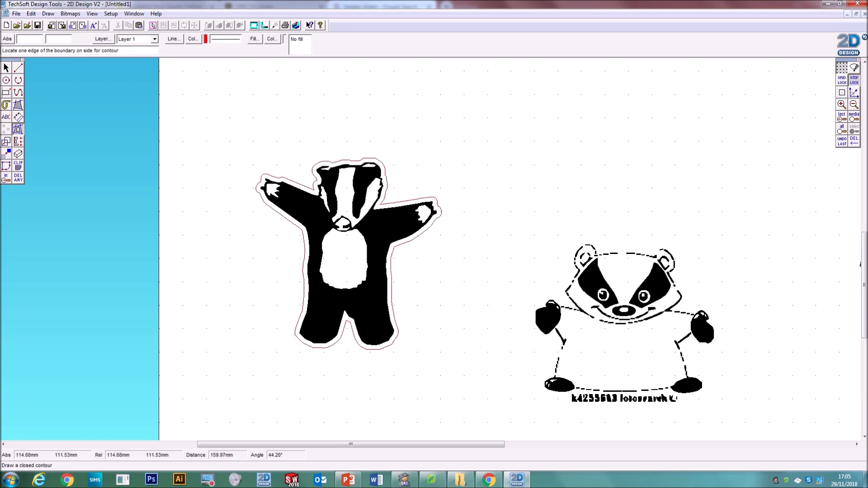
Try a closed contour around the cartoon badger with the broken outline, and undo it
left_click_drag(400, 444, 475, 445)
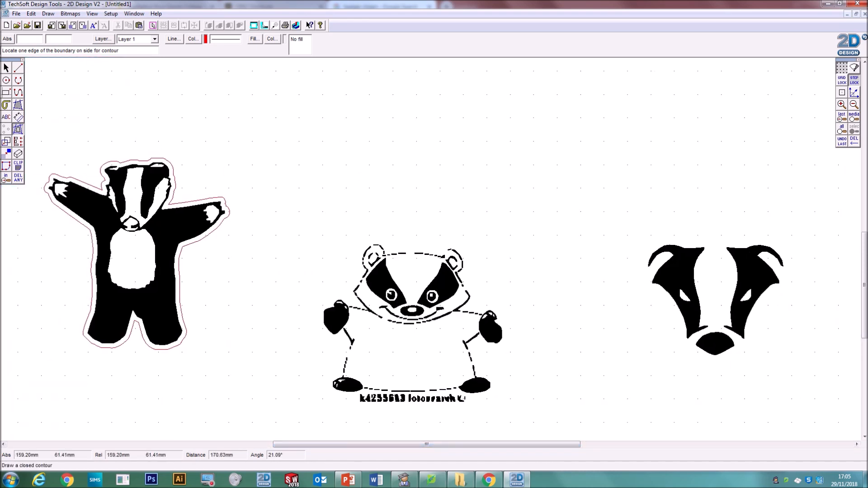
left_click(323, 311)
key("ctrl+z")
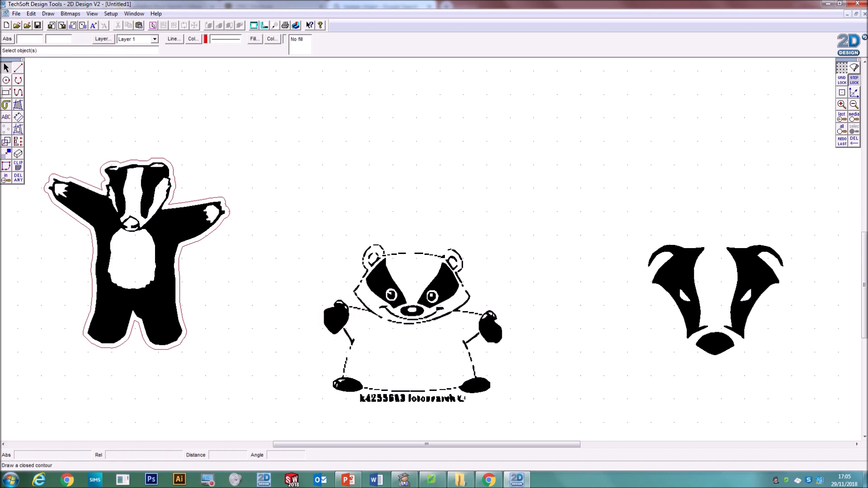
left_click(18, 129)
key("Return")
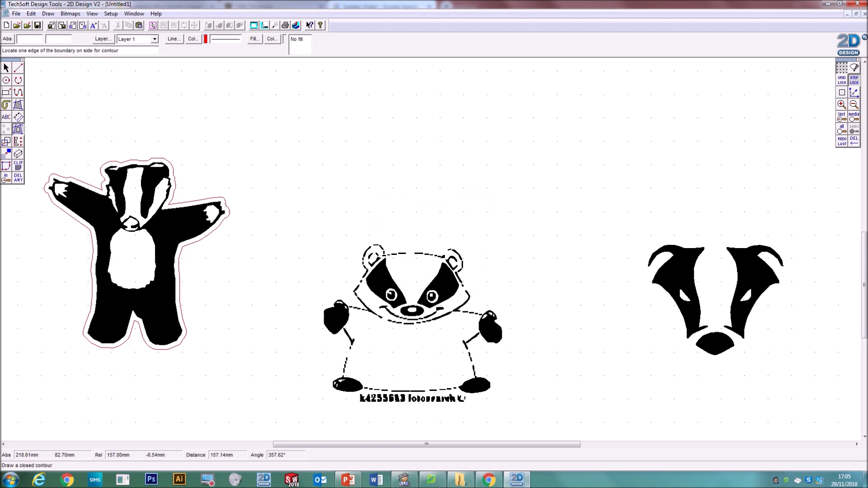
key("ctrl+z")
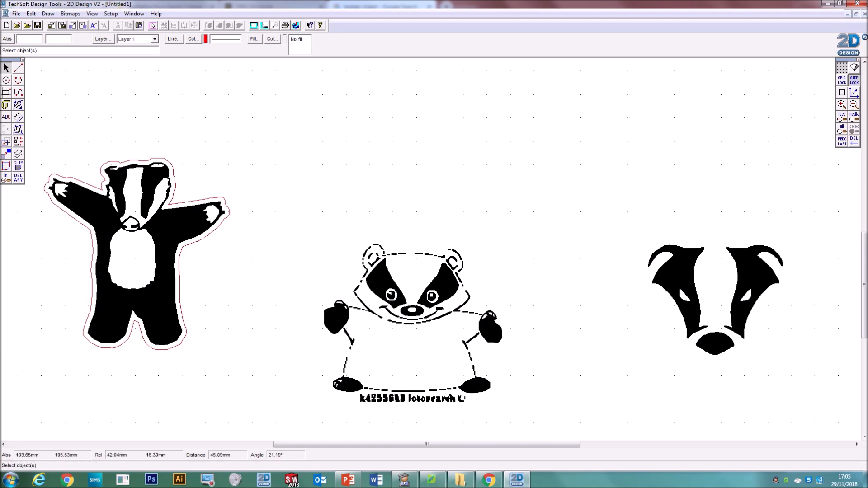
Contour the selected cartoon badger with an outside tool path at 2 mm spacing and deselect it
left_click(448, 283)
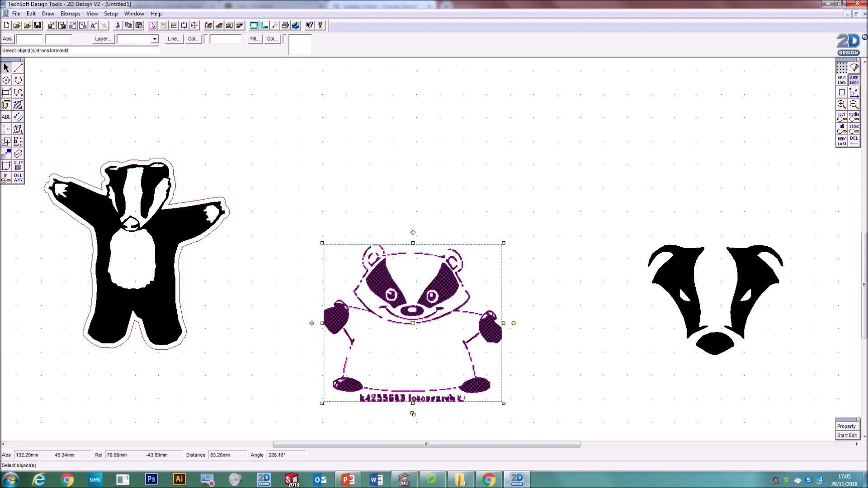
left_click(18, 130)
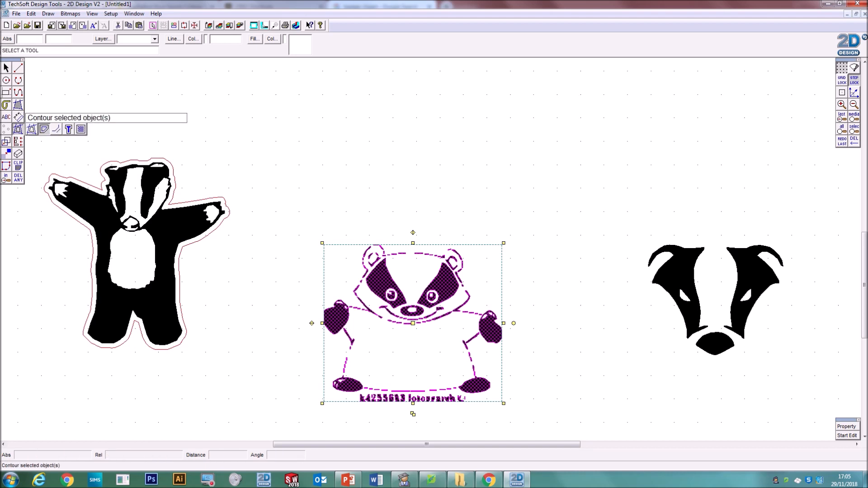
left_click(44, 129)
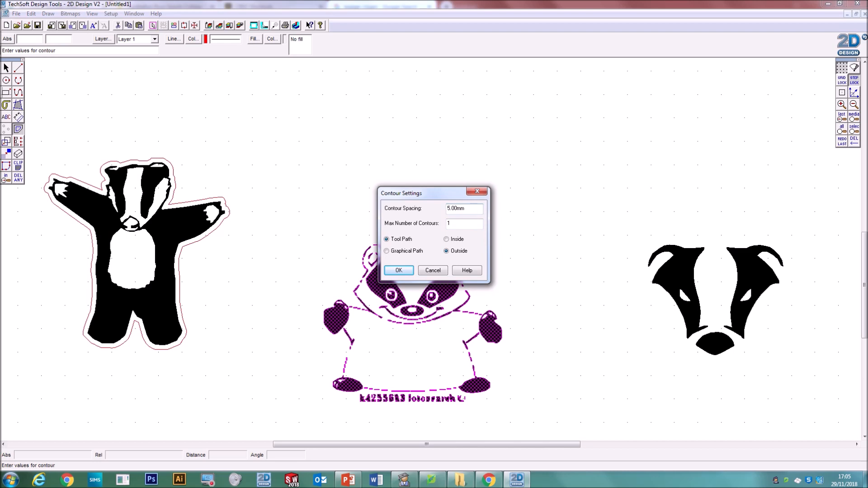
type("23")
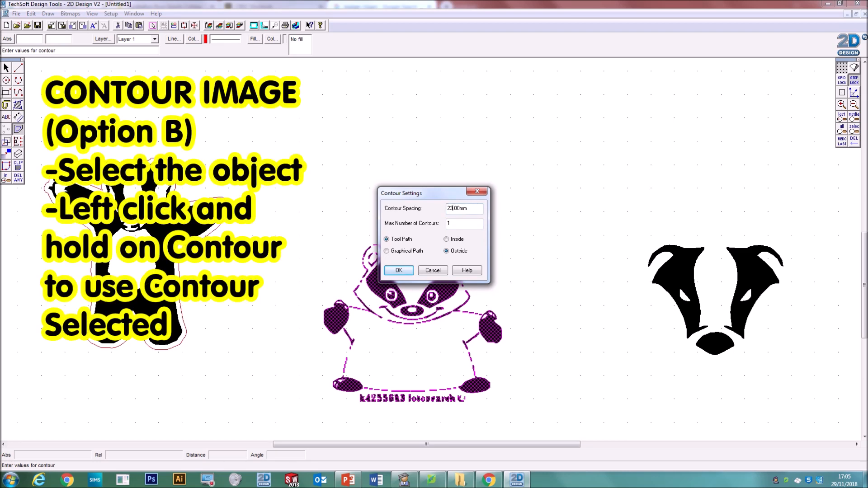
key("BackSpace")
key("Return")
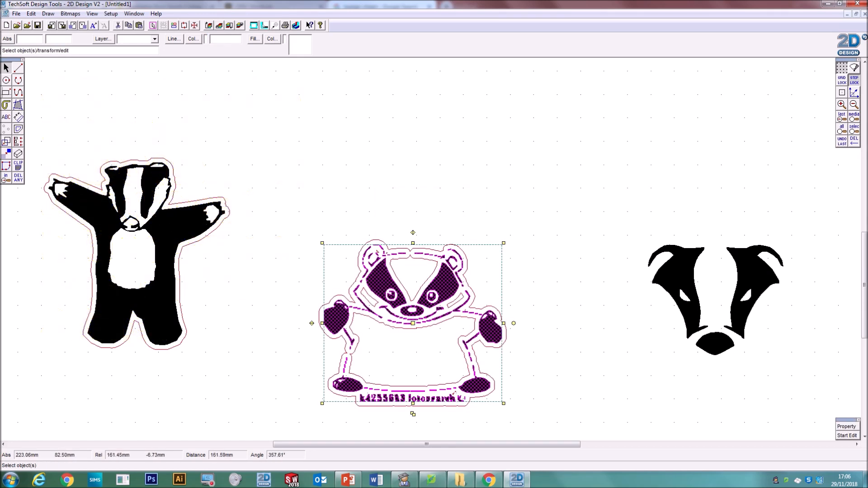
key("Escape")
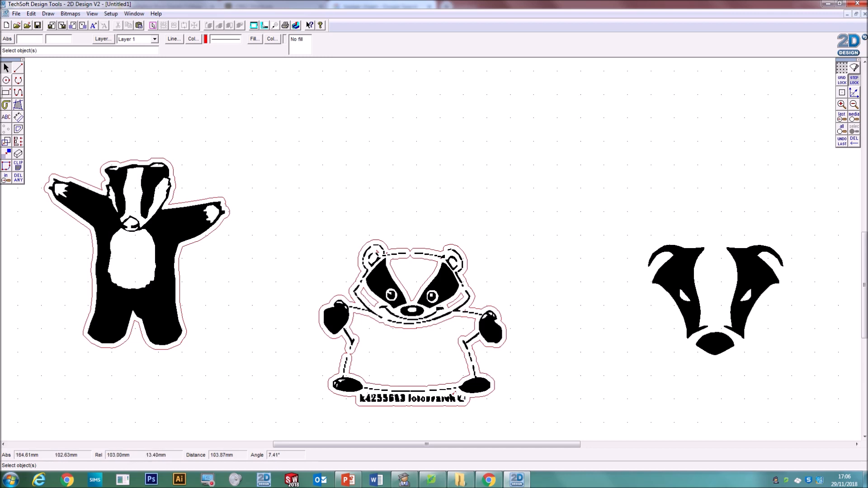
Explode the cartoon badger's contour one level and delete the unwanted contour line inside its forehead
left_click(411, 311)
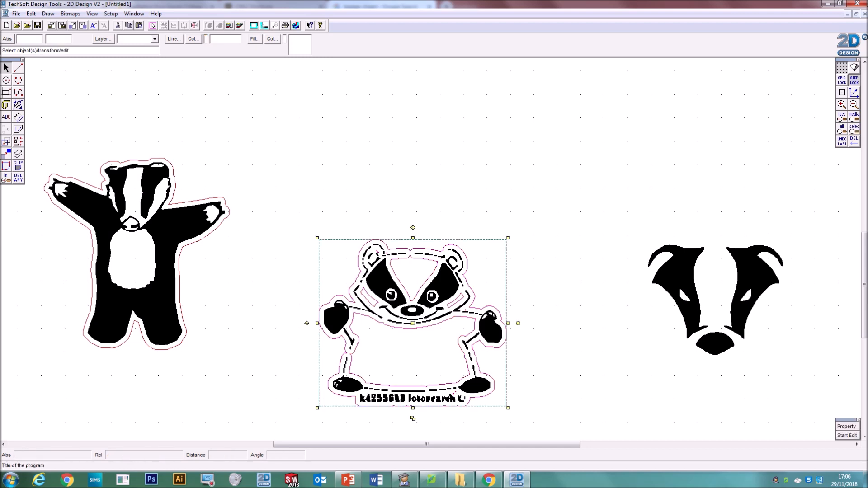
left_click(194, 25)
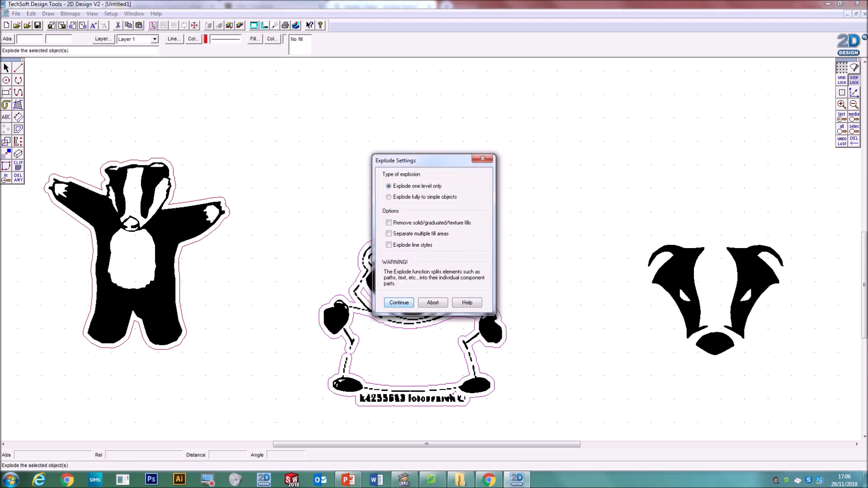
key("Return")
left_click(413, 278)
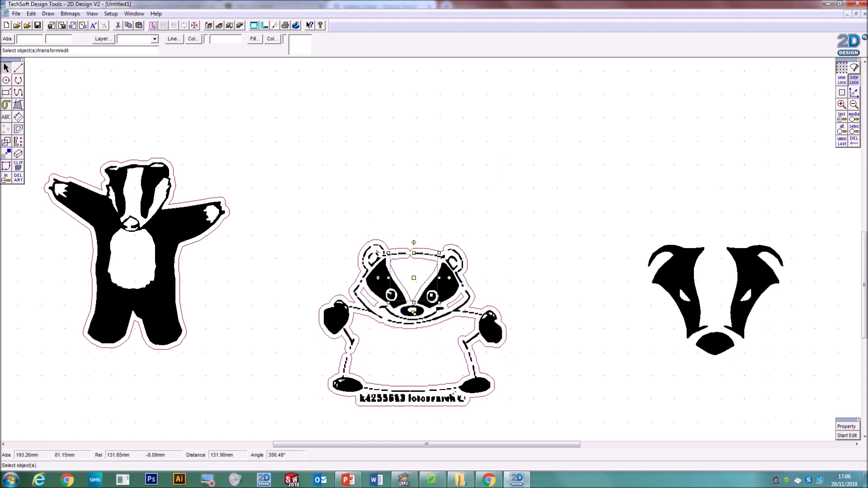
key("Delete")
key("Delete")
Delete the contour lines inside the cartoon badger's face, and remove its outer contour as well
left_click_drag(394, 269, 393, 338)
key("Delete")
key("Delete")
left_click_drag(436, 273, 466, 320)
key("Delete")
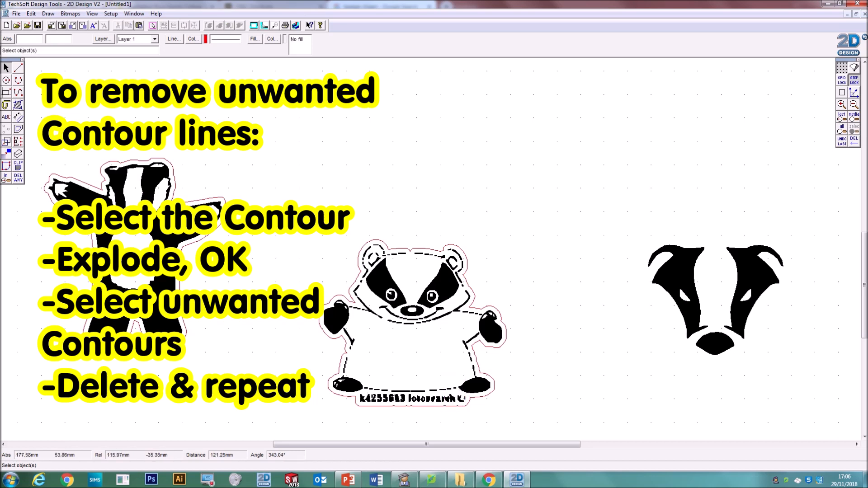
left_click(473, 297)
key("Delete")
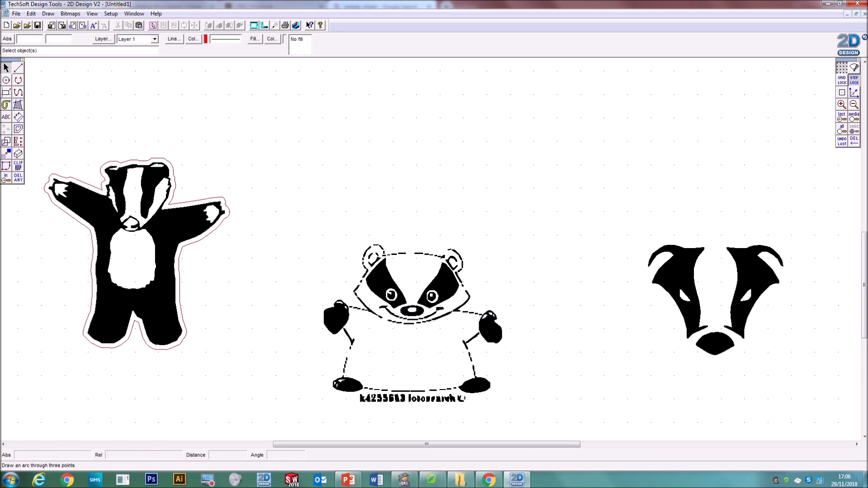
Draw straight line segments bridging the gaps in the broken outline along the top of the cartoon badger's head
left_click(18, 68)
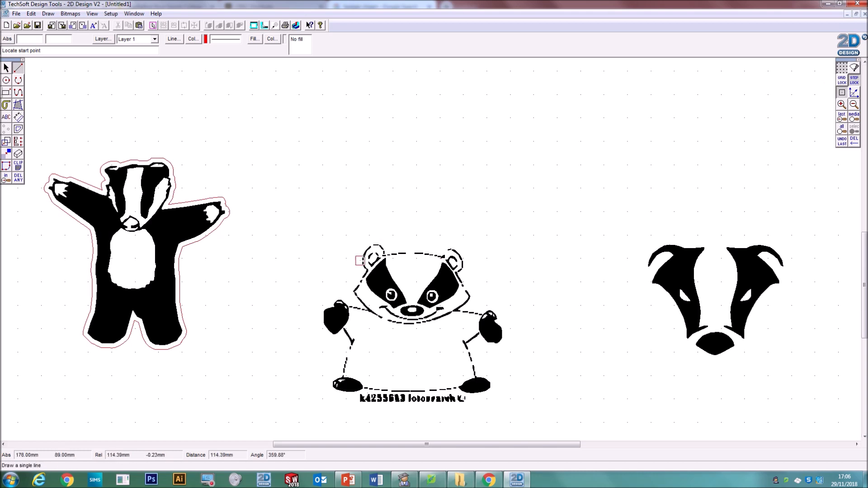
left_click(382, 256)
left_click(390, 254)
left_click(391, 254)
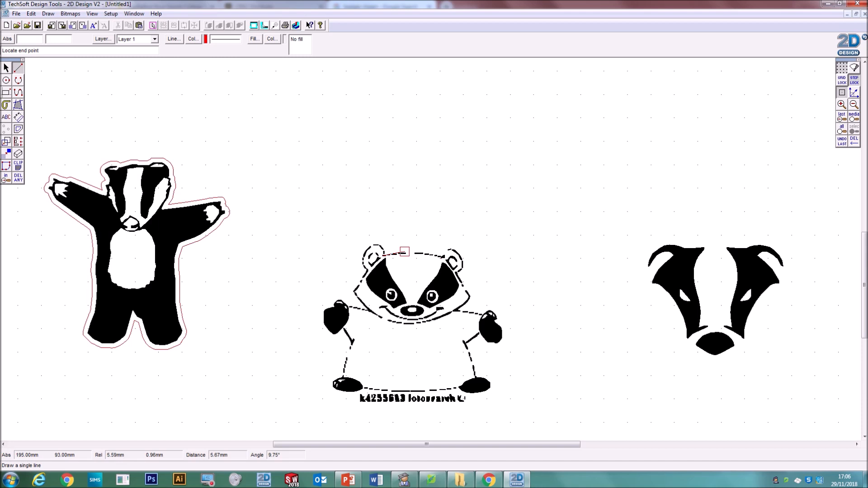
left_click(405, 254)
left_click(405, 254)
left_click(416, 254)
left_click(412, 253)
left_click(430, 254)
left_click(430, 255)
left_click(441, 257)
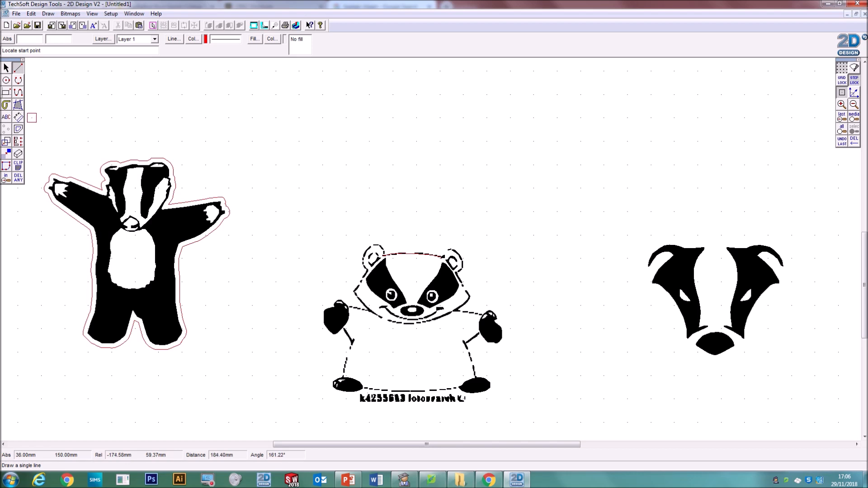
Try a contour on the cartoon badger's bridged head, undo it, and delete the added bridging lines
left_click(18, 129)
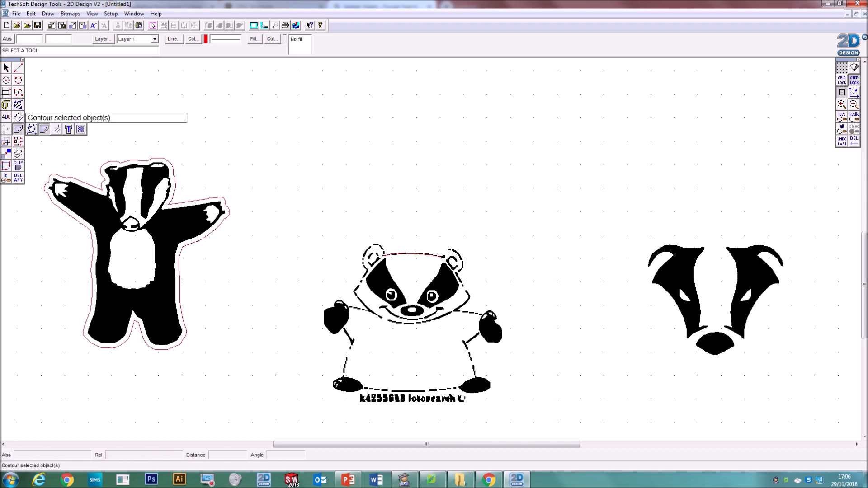
left_click(44, 129)
left_click(399, 270)
left_click(401, 249)
key("ctrl+z")
left_click_drag(364, 233, 456, 274)
key("Delete")
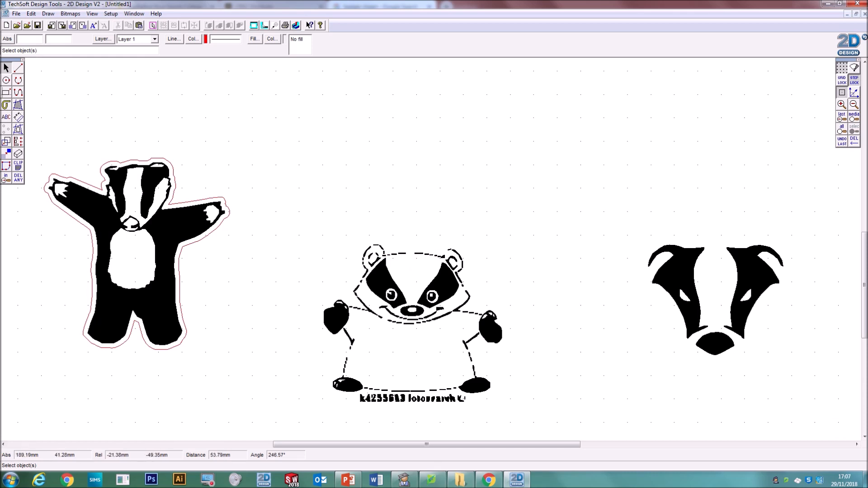
Explode the cartoon badger's black fill area one level only
left_click(417, 397)
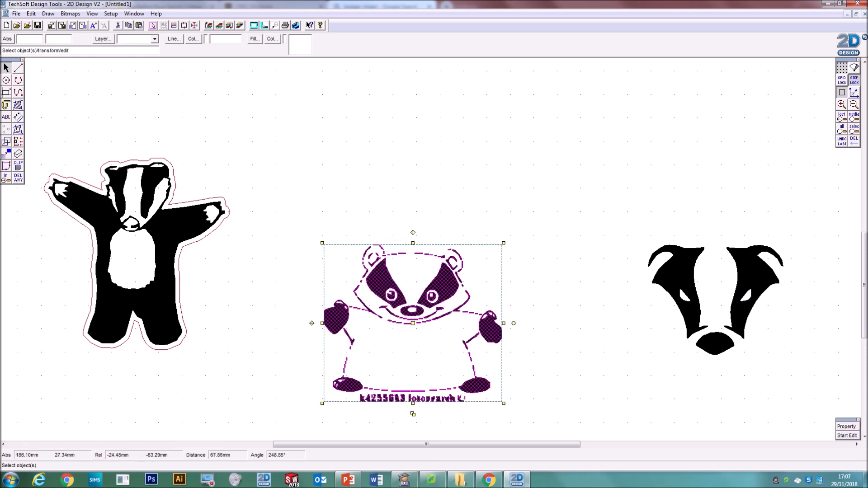
left_click(381, 418)
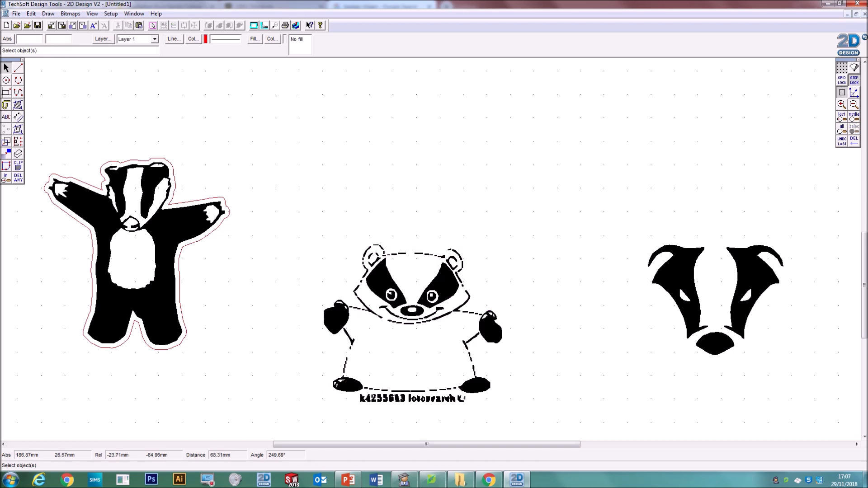
left_click(388, 395)
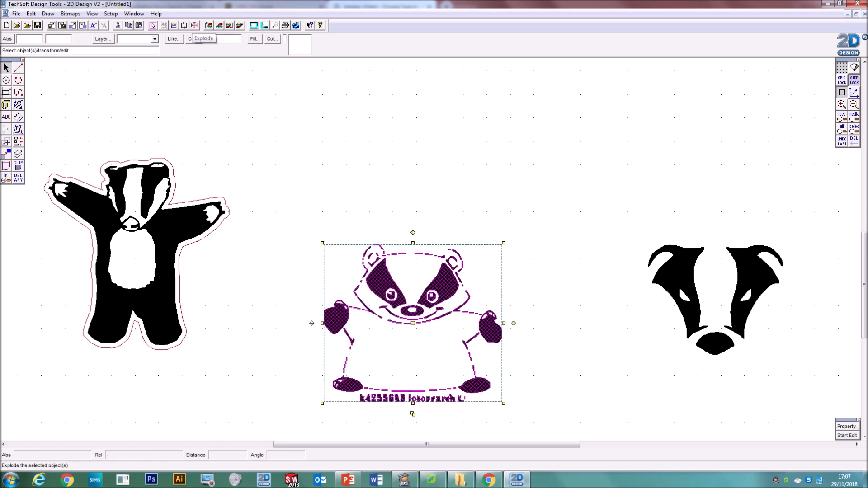
left_click(194, 25)
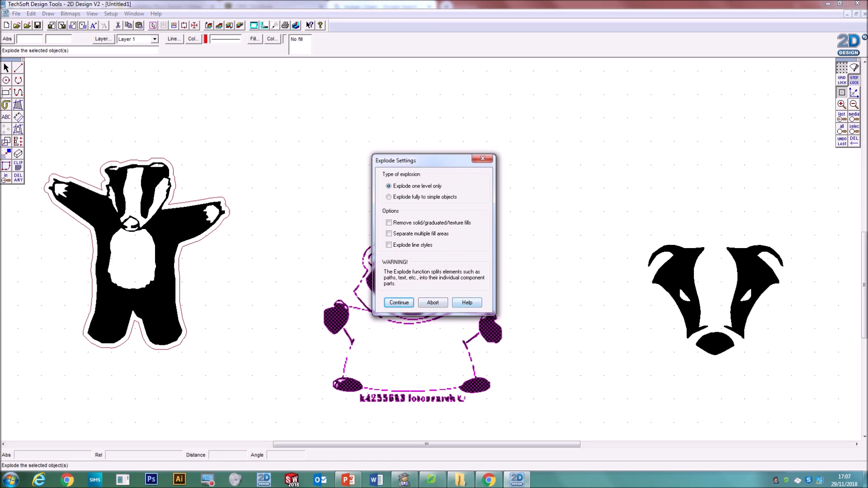
left_click(399, 303)
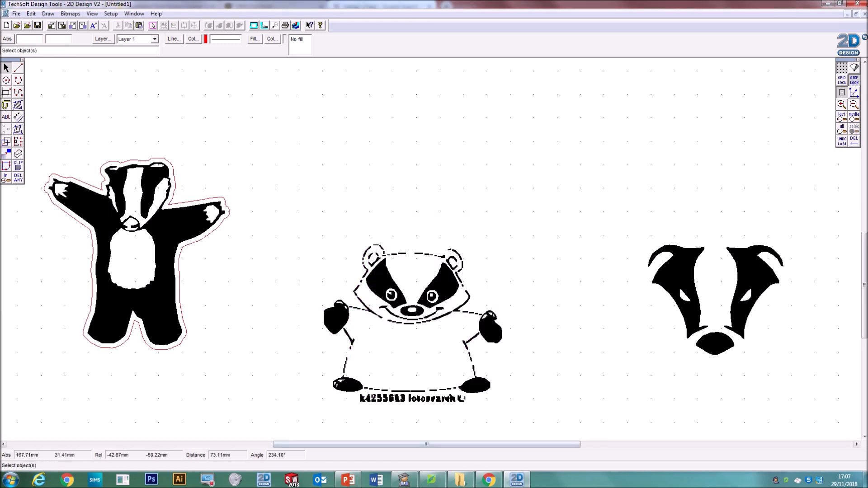
Delete the watermark text beneath the cartoon badger's feet, keeping the dashed base line of its body
left_click_drag(441, 420, 468, 421)
left_click_drag(350, 384, 470, 424)
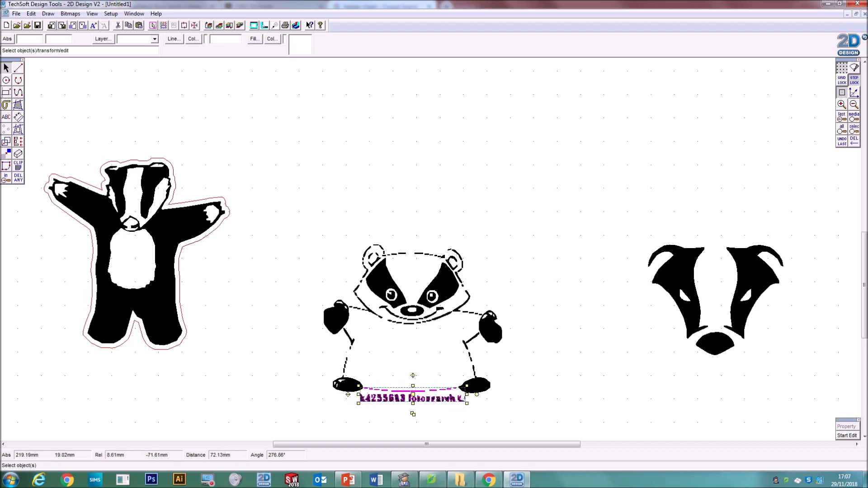
key("Escape")
left_click_drag(352, 391, 397, 407)
key("Delete")
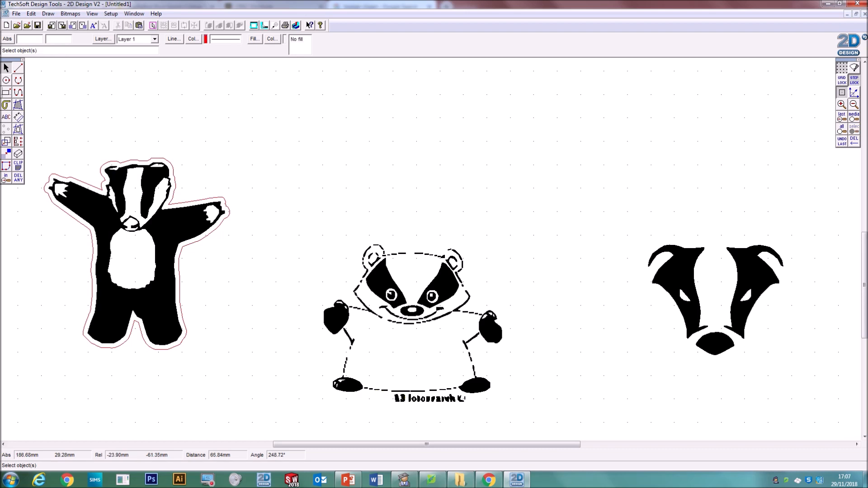
left_click_drag(385, 392, 441, 397)
key("Delete")
key("Delete")
key("Delete")
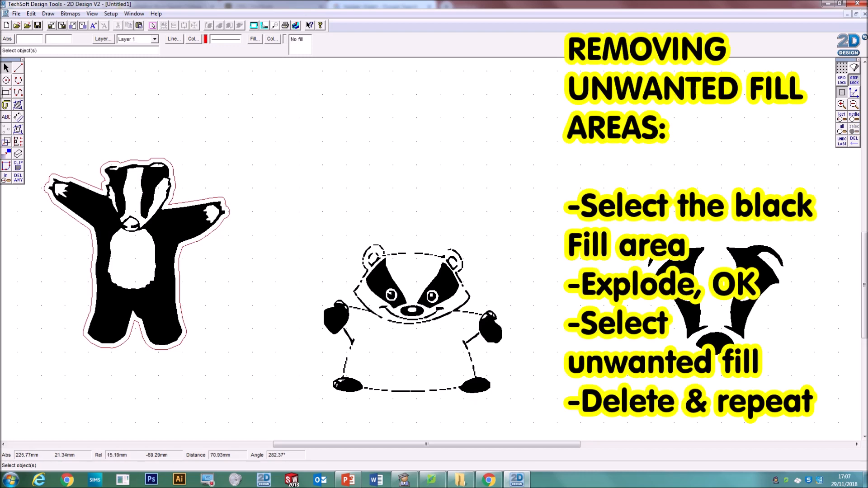
Contour the whole cartoon badger with an outside tool path at 2 mm spacing
left_click_drag(293, 204, 527, 417)
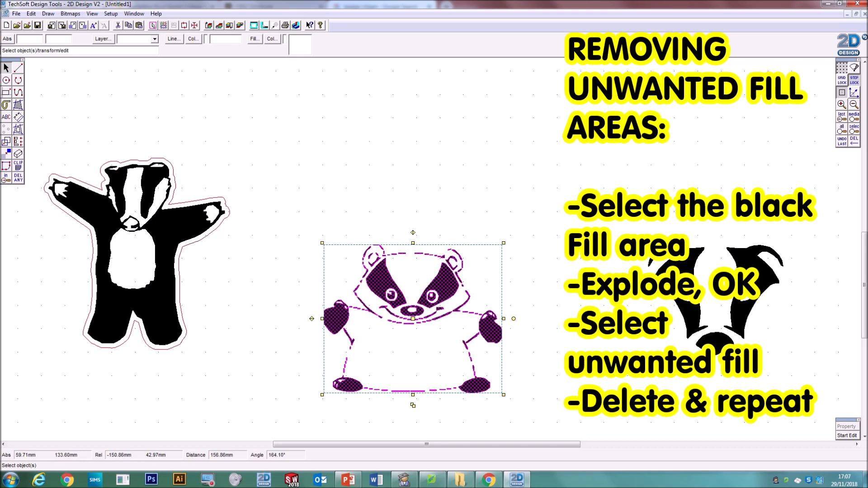
left_click(18, 129)
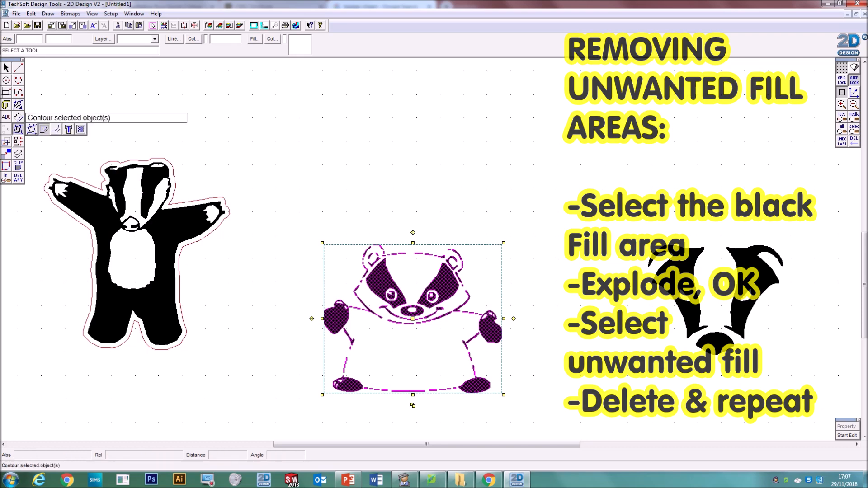
left_click(44, 129)
key("Return")
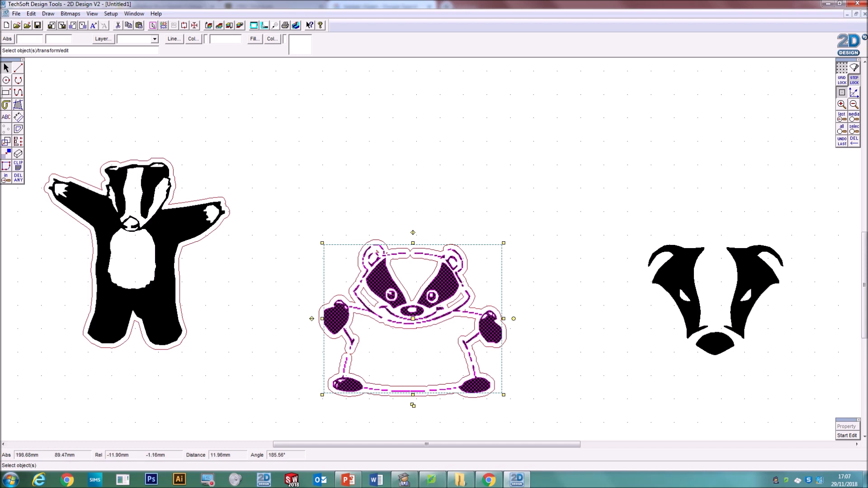
Explode the cartoon badger's new contour one level and delete all contour lines inside its head and body
left_click(195, 26)
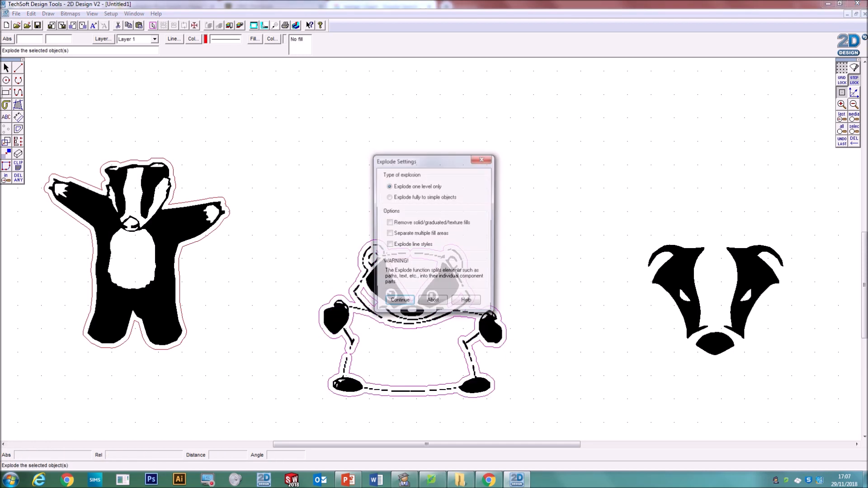
key("Return")
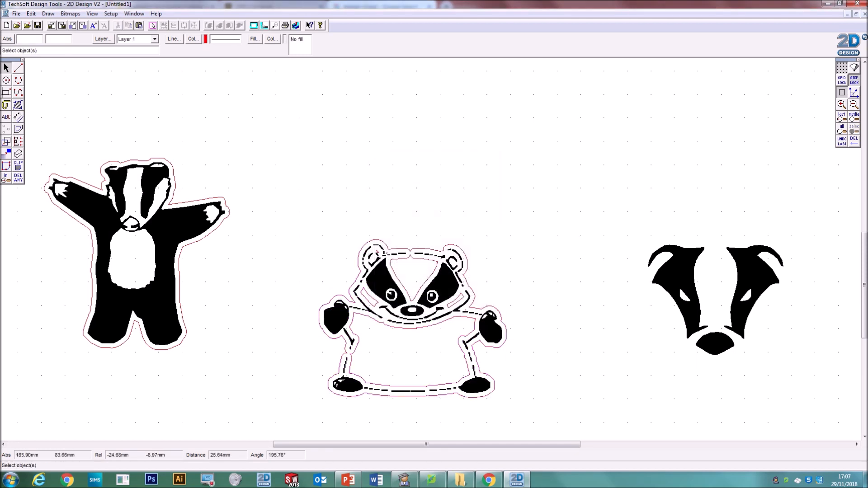
key("Delete")
left_click_drag(377, 249, 402, 260)
key("Delete")
left_click_drag(346, 274, 411, 322)
key("Delete")
left_click_drag(432, 269, 466, 320)
key("Delete")
left_click(466, 351)
key("Delete")
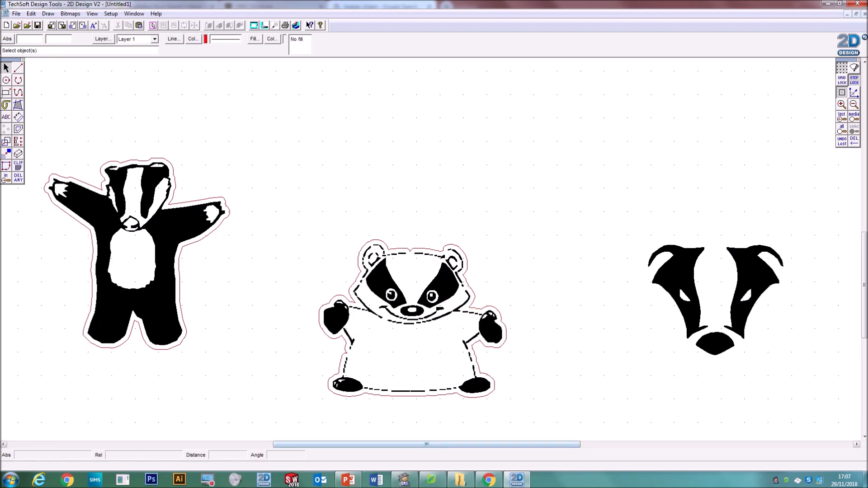
Try a single outside tool path contour at 2 mm spacing around the badger head, and delete it
scroll(434, 249, "right", 5)
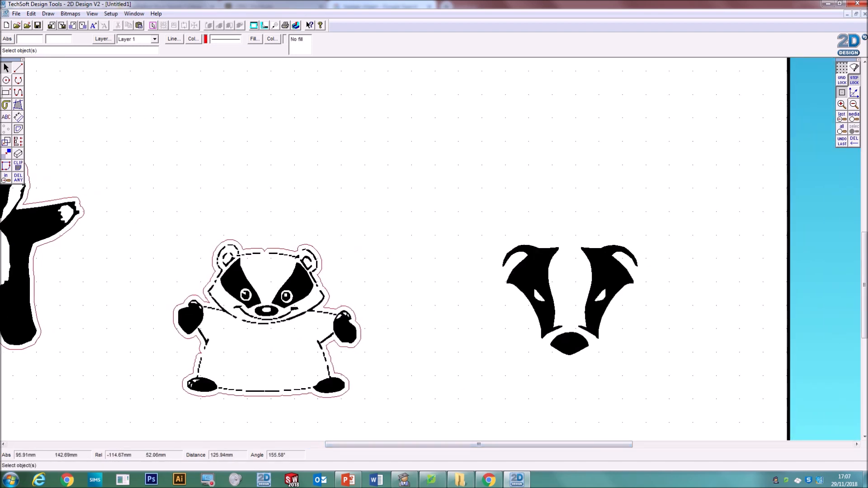
left_click(529, 280)
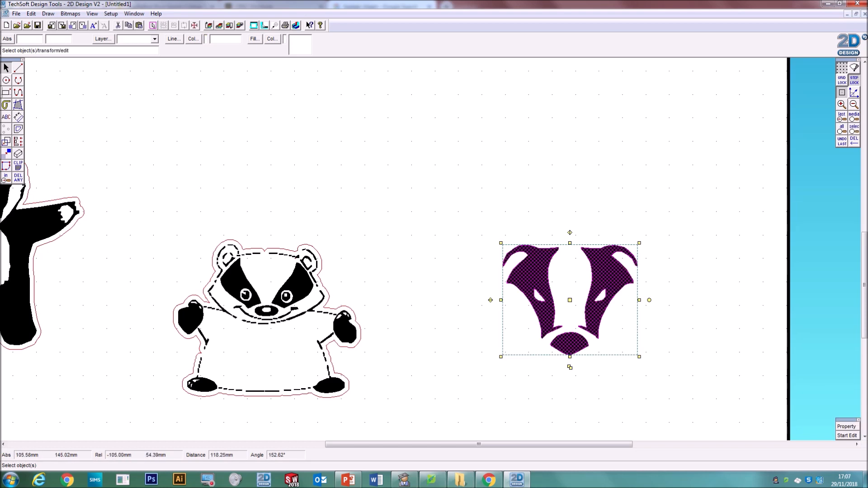
left_click(18, 129)
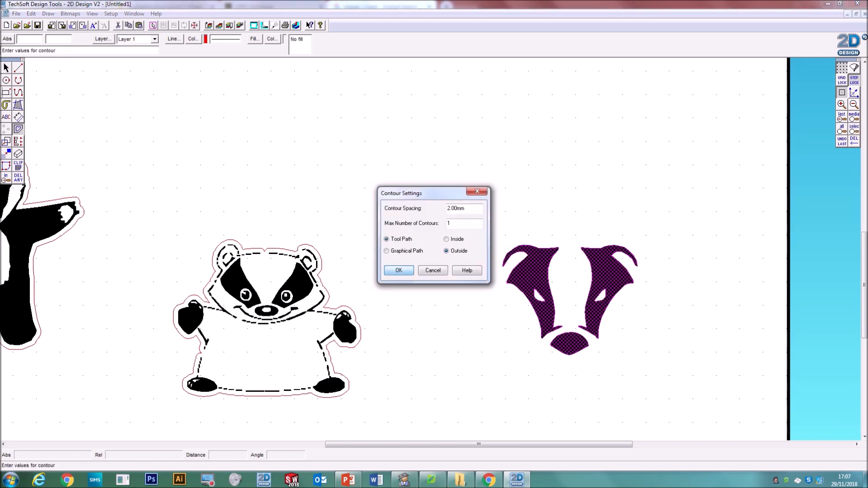
key("Return")
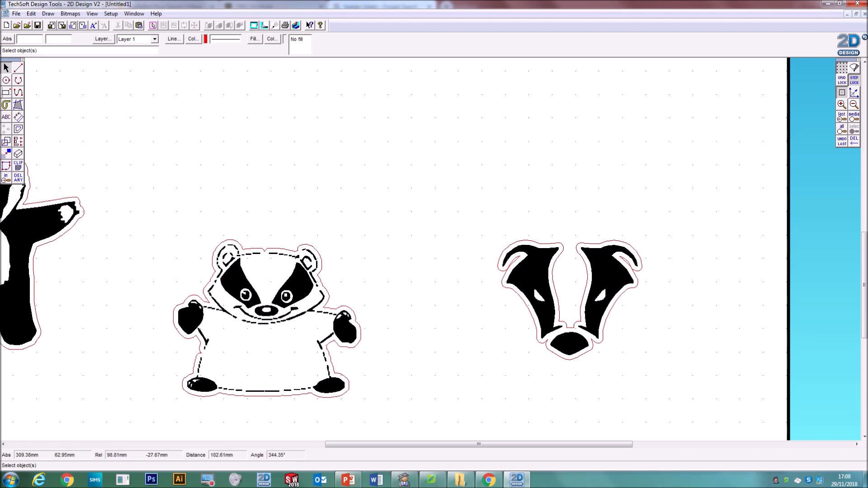
left_click(590, 351)
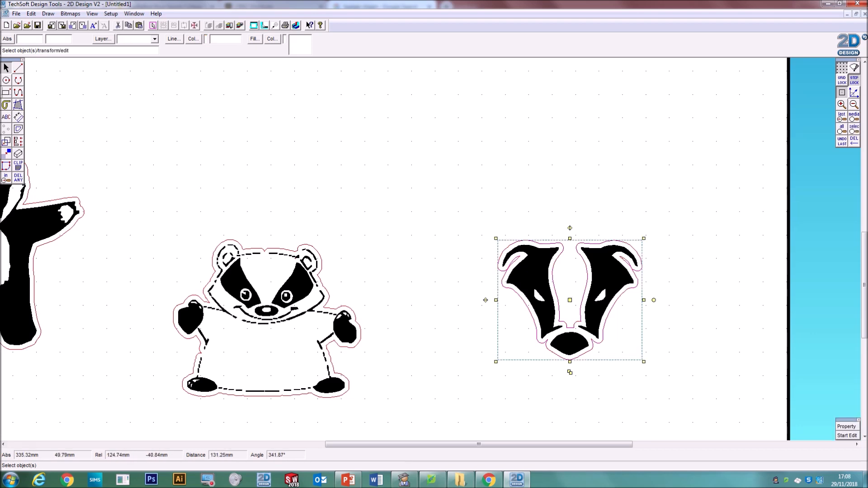
key("Delete")
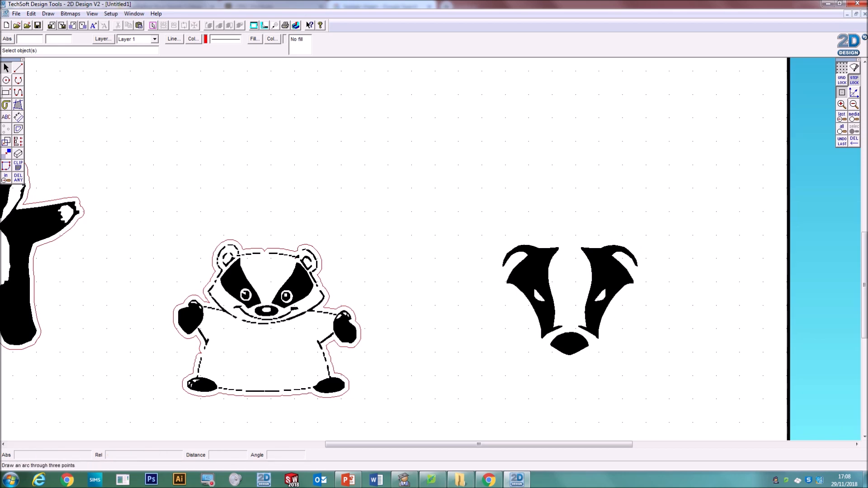
Draw an open bezier curve by hand all around the badger head, ending it beside its start point above the forehead
left_click(18, 92)
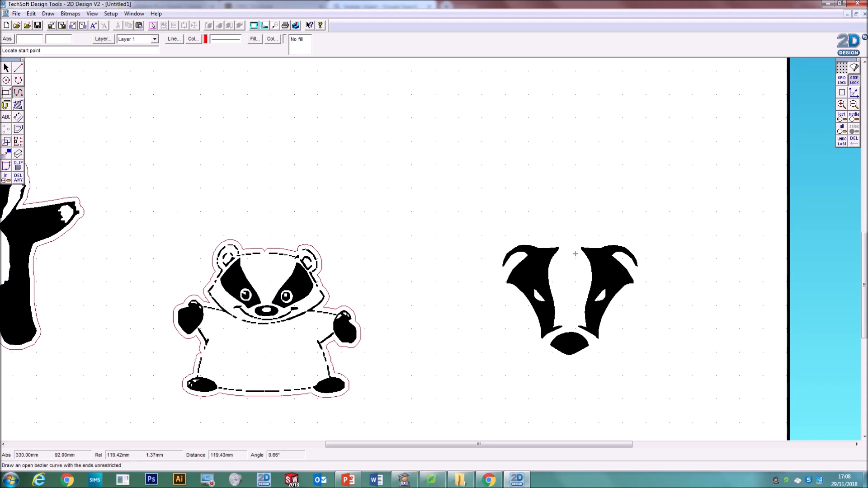
left_click(593, 242)
left_click(541, 240)
left_click(506, 237)
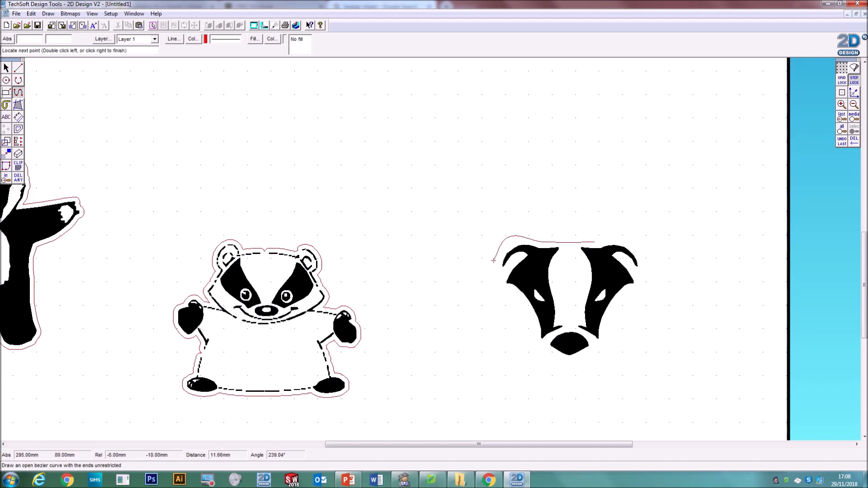
left_click(503, 297)
left_click(542, 366)
left_click(599, 378)
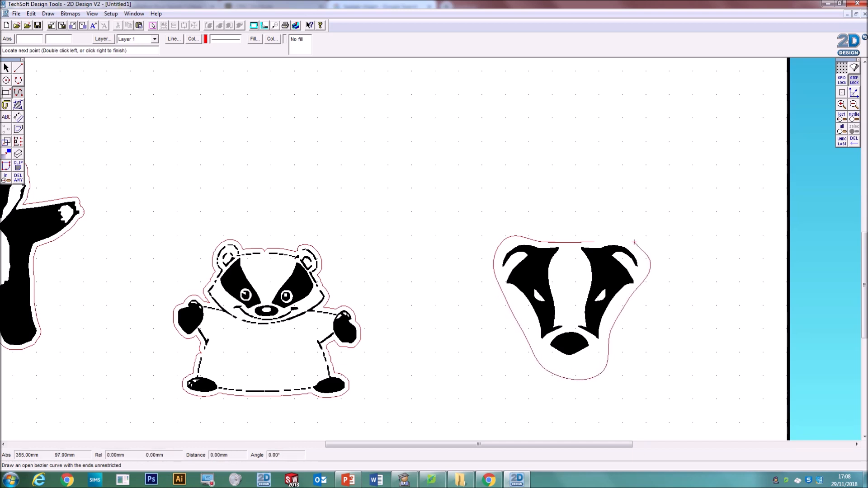
double_click(592, 241)
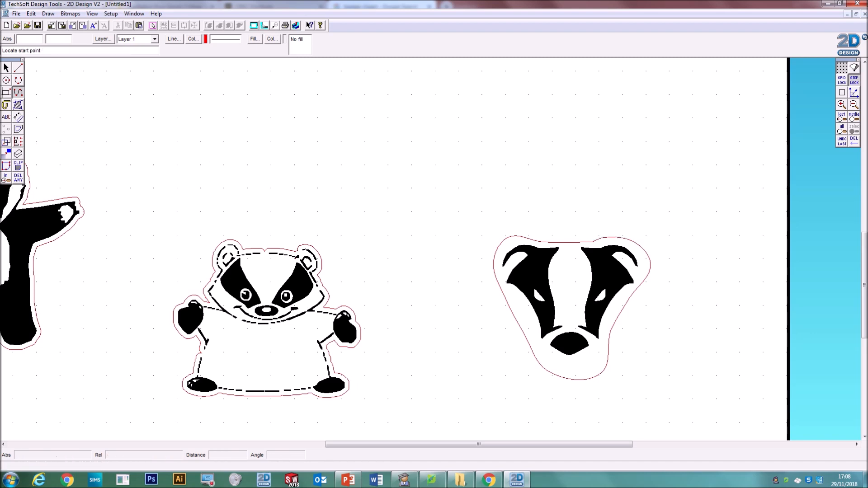
Edit the badger head's hand-drawn outline and join its start and end nodes above the forehead
left_click(6, 67)
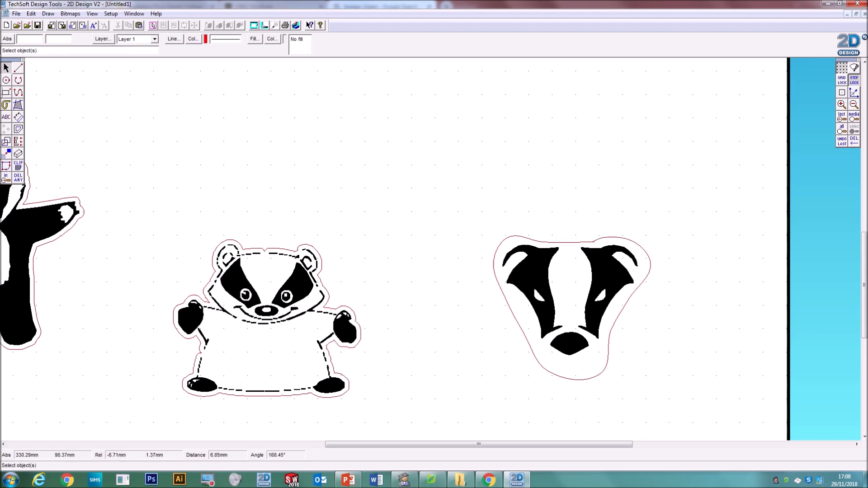
left_click(576, 241)
left_click(847, 435)
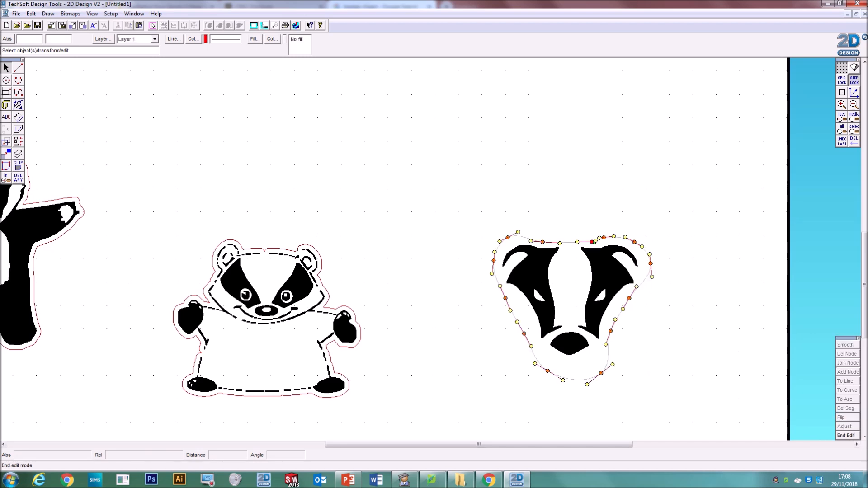
scroll(424, 245, "up", 2)
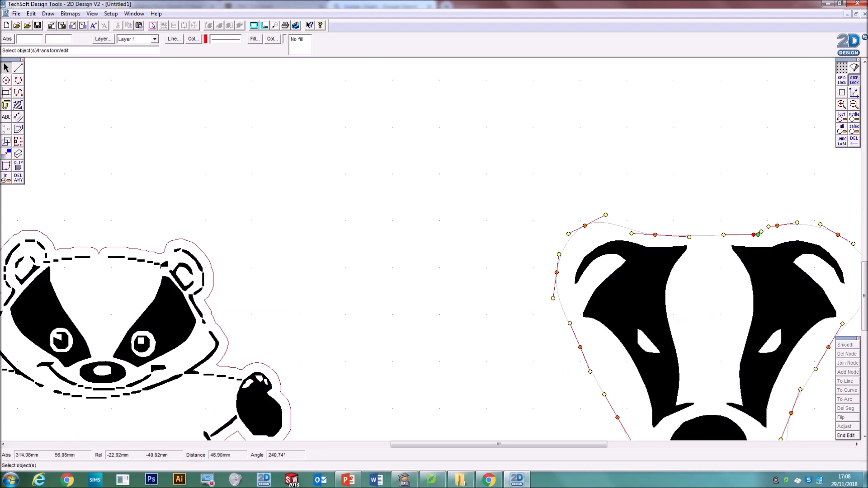
left_click_drag(498, 445, 545, 445)
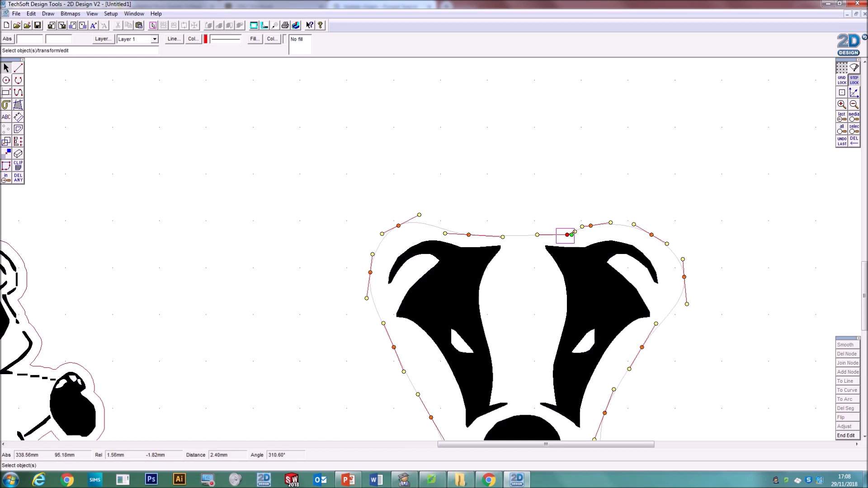
left_click(565, 235)
left_click(847, 363)
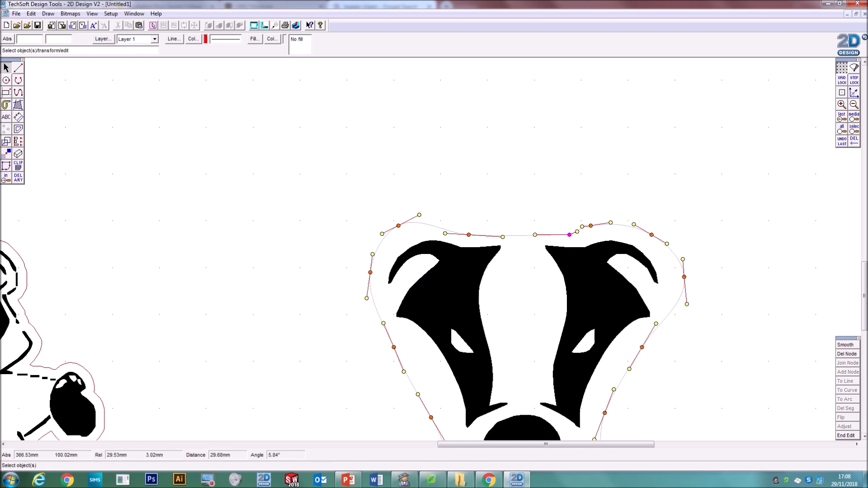
scroll(525, 253, "down", 3)
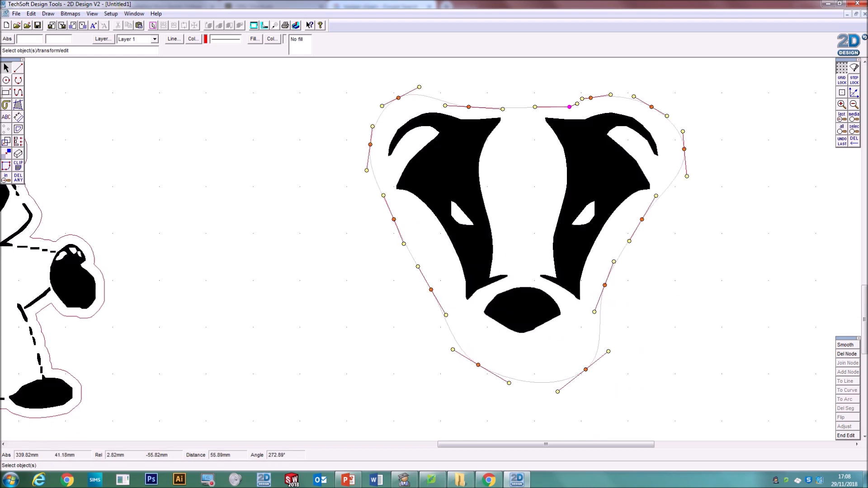
Tidy the chin and right ear of the badger head's hand-drawn outline by moving its nodes, and finish editing the curve
left_click_drag(586, 370, 573, 364)
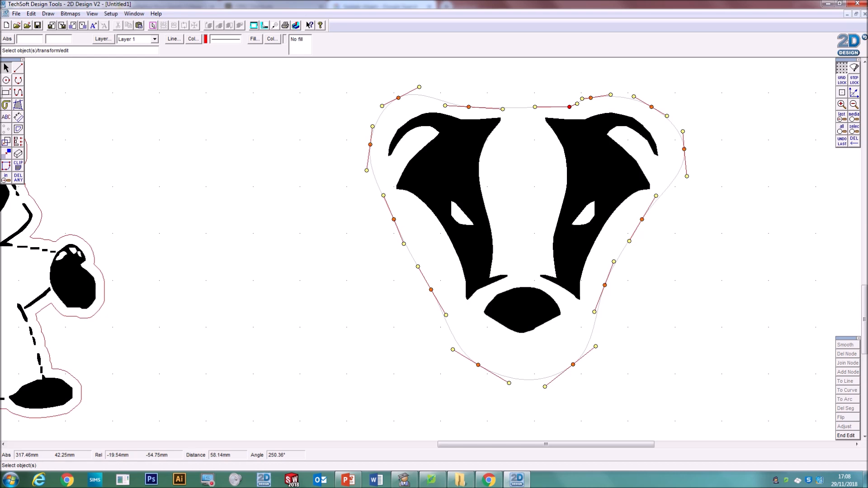
left_click_drag(478, 364, 472, 366)
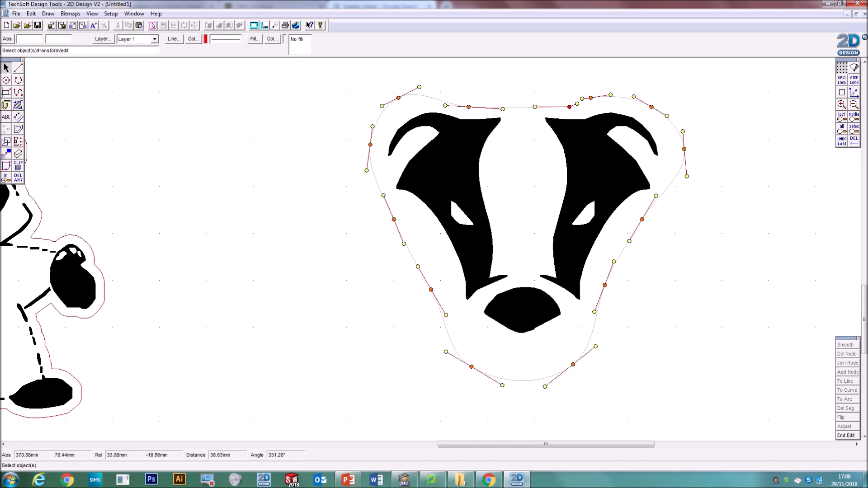
left_click_drag(687, 176, 679, 179)
left_click(846, 435)
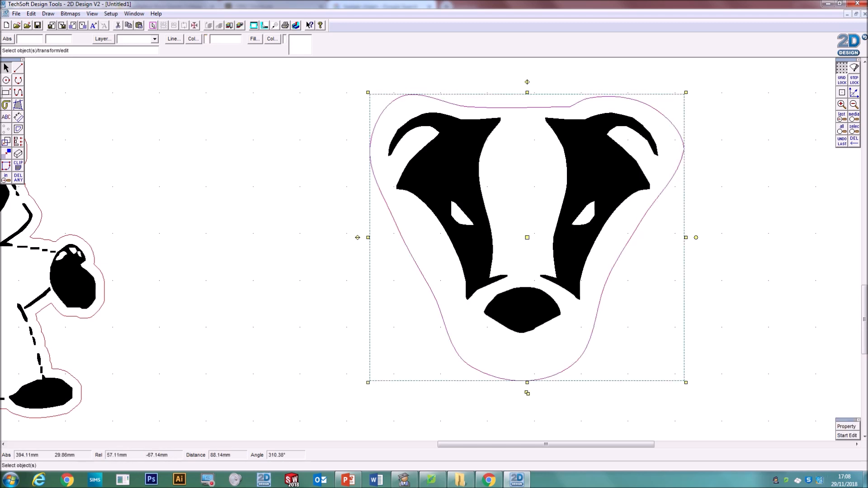
key("Escape")
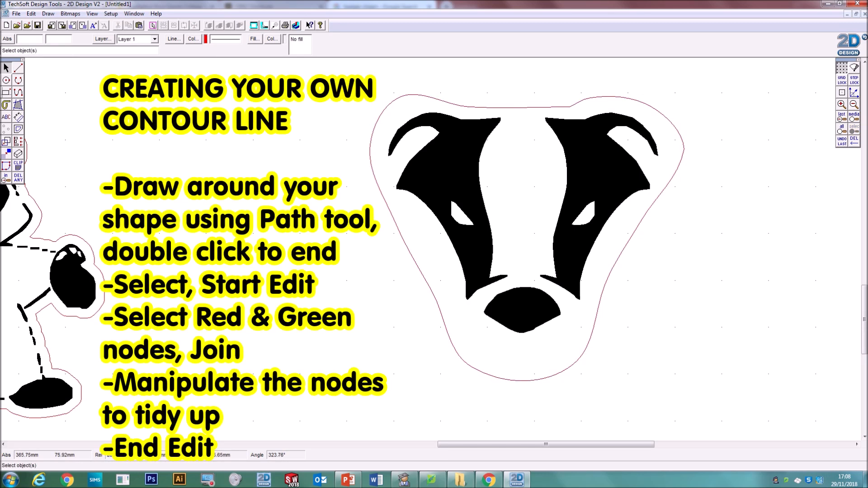
Group each of the five badger designs other than the side-profile head with its own red outline
left_click(853, 105)
left_click(853, 104)
left_click(853, 104)
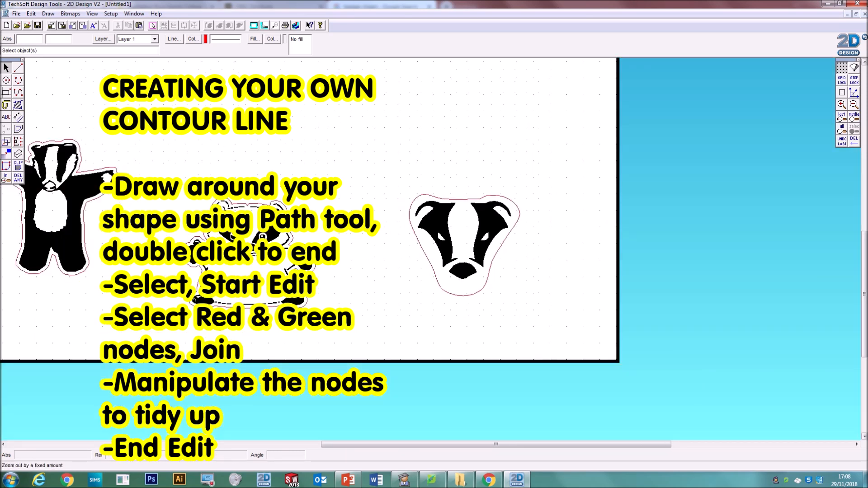
left_click(854, 104)
left_click(854, 104)
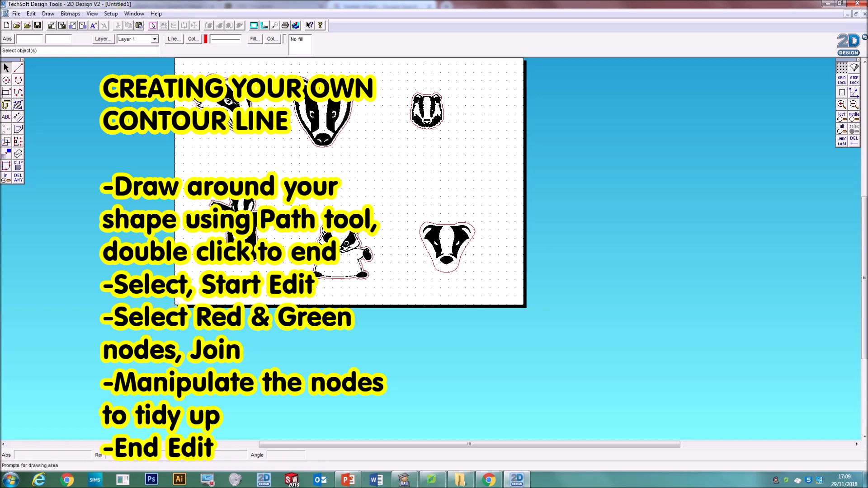
left_click(327, 101)
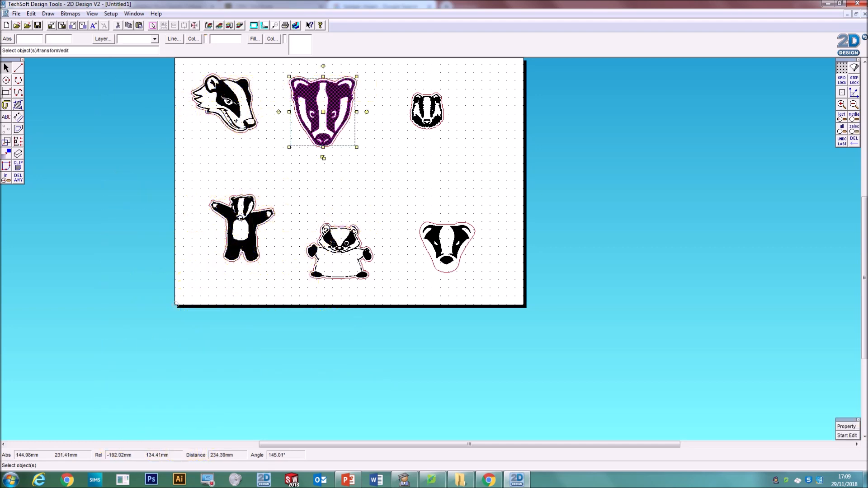
left_click_drag(265, 62, 393, 175)
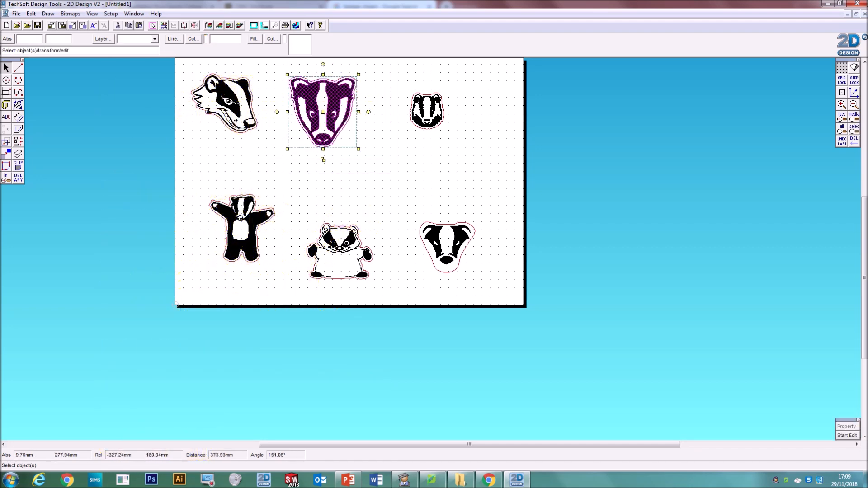
left_click_drag(399, 80, 500, 160)
left_click_drag(186, 175, 280, 278)
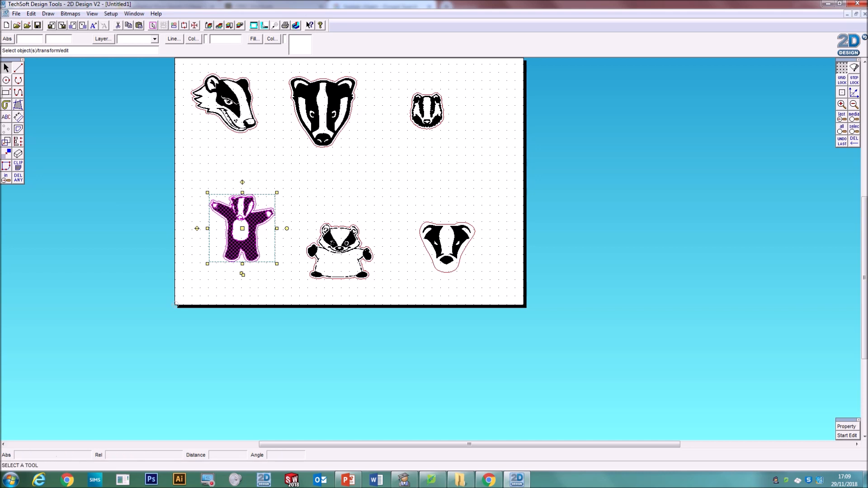
left_click_drag(301, 204, 387, 331)
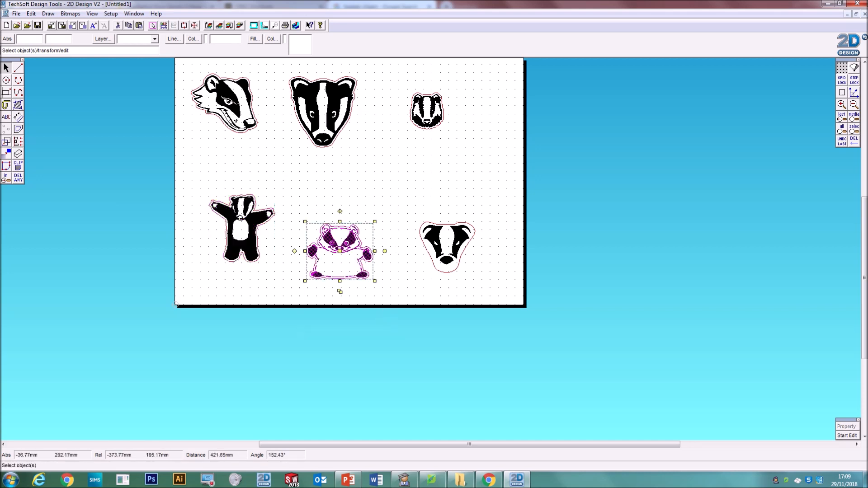
left_click_drag(393, 196, 516, 309)
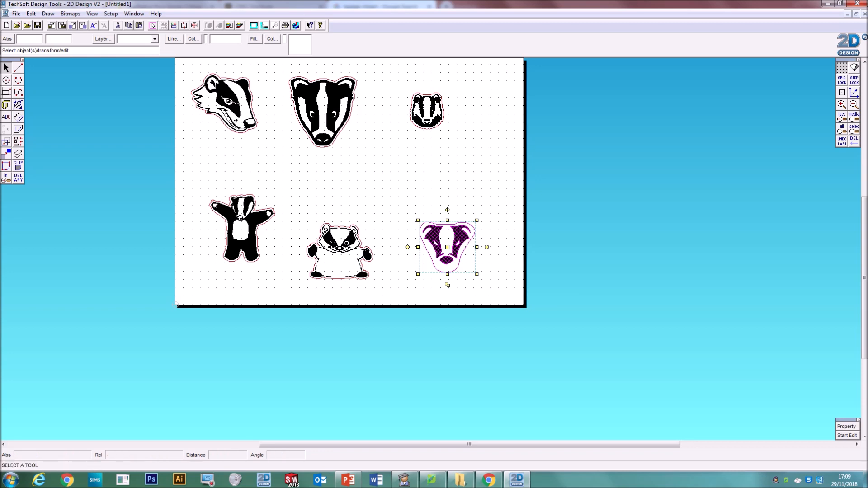
key("Escape")
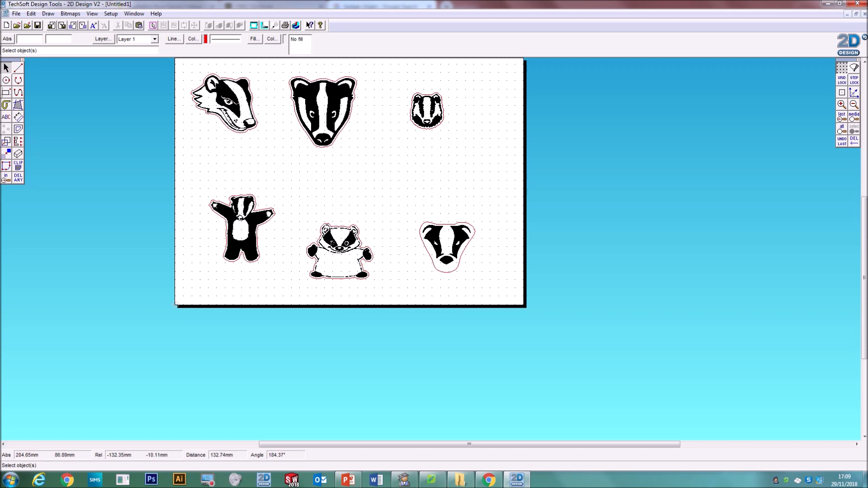
Switch to the Y7 Torch Helpsheet V2 in PowerPoint and show its second slide, on using the template file
left_click(348, 480)
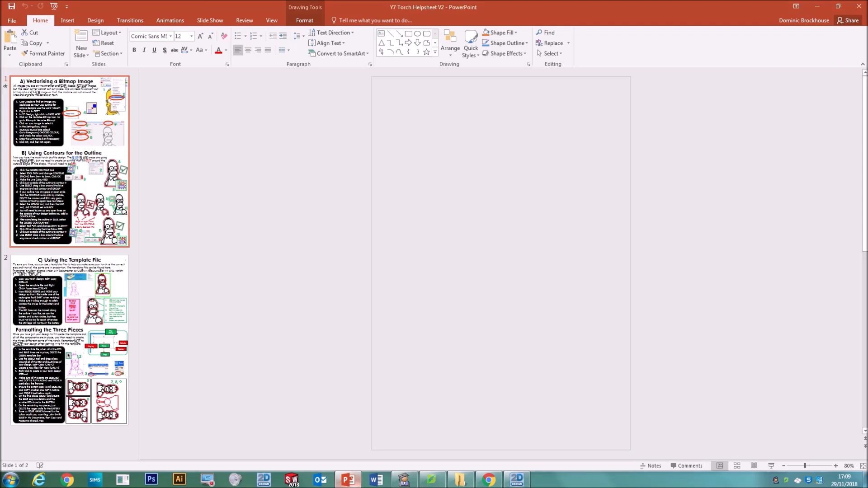
left_click(70, 340)
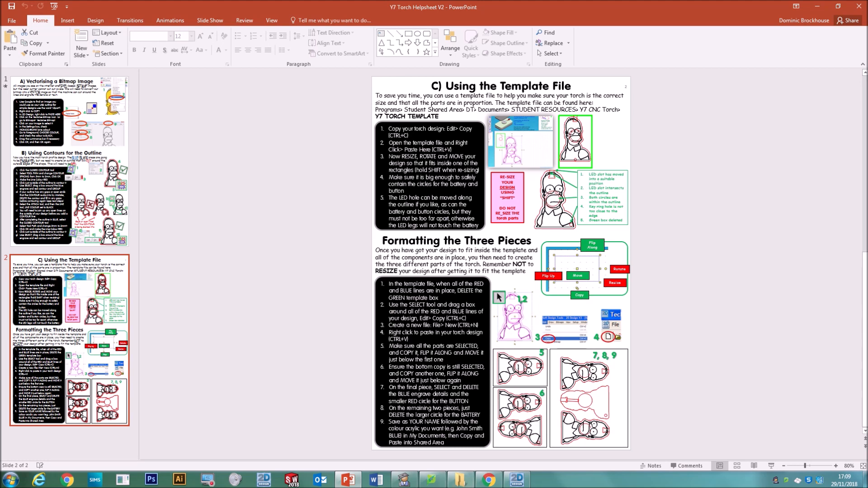
Switch to the file explorer and open YEAR7 TORCH TEMPLATE V2 from the Student Files folder inside Documents > Y7DT
left_click(460, 480)
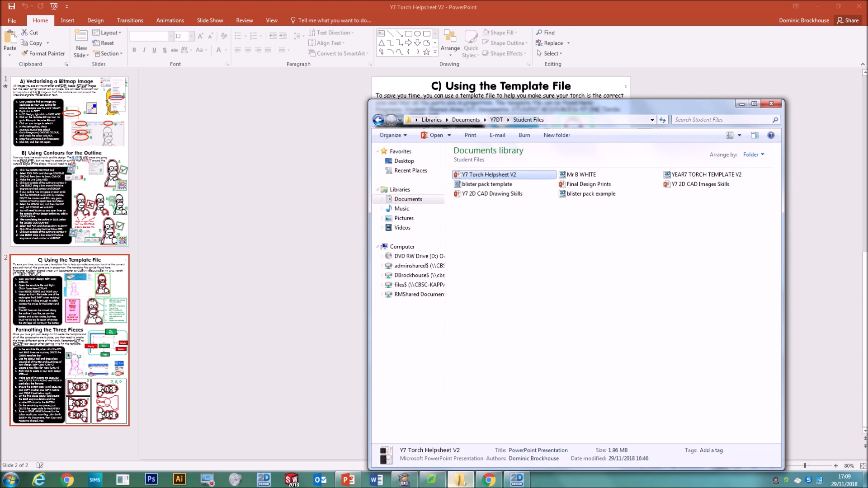
left_click(407, 199)
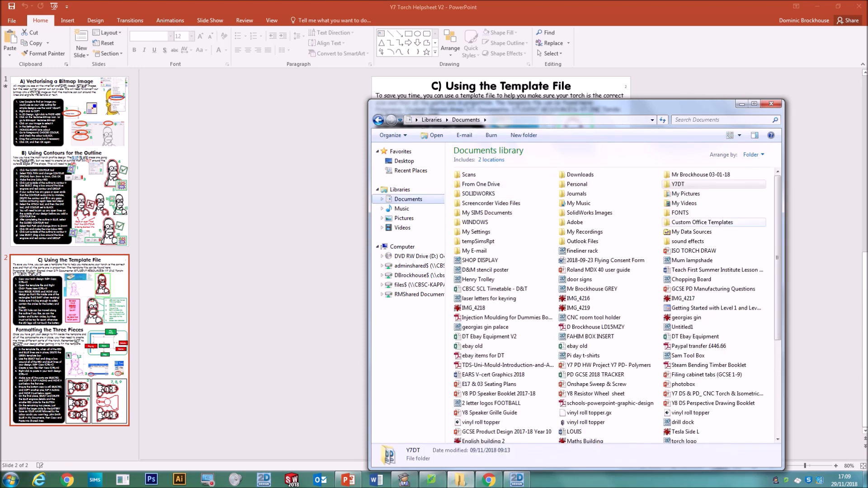
double_click(678, 184)
double_click(477, 174)
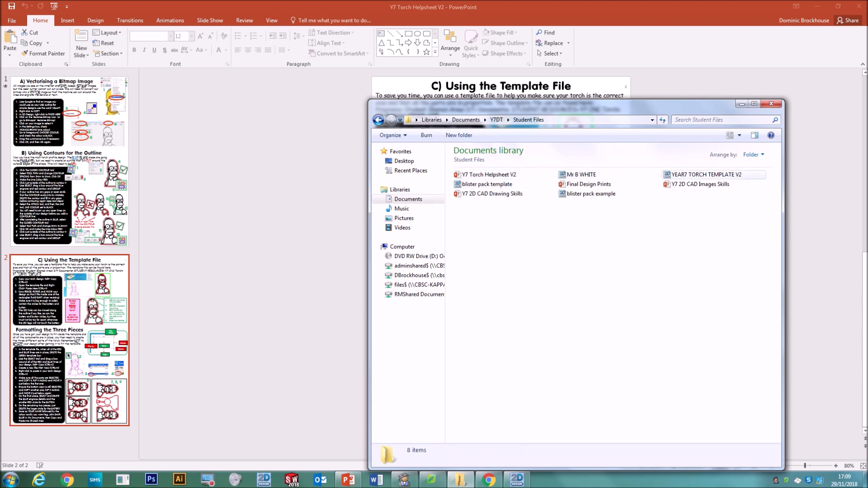
left_click(705, 175)
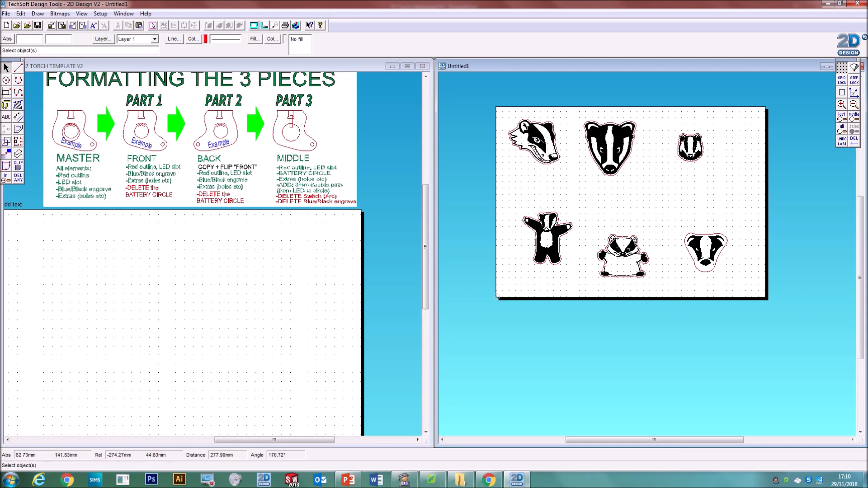
Copy the standing badger with outstretched arms, including its outline, and paste it into the YEAR7 TORCH TEMPLATE V2 drawing
left_click(547, 238)
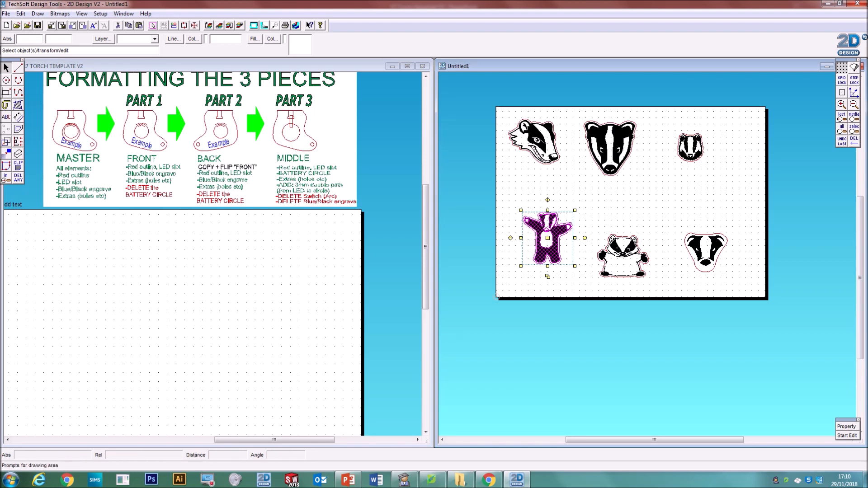
left_click(21, 14)
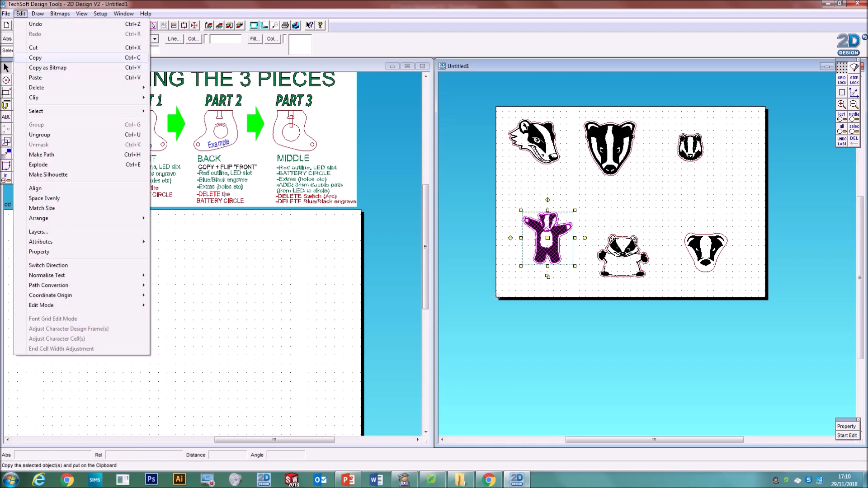
left_click(35, 57)
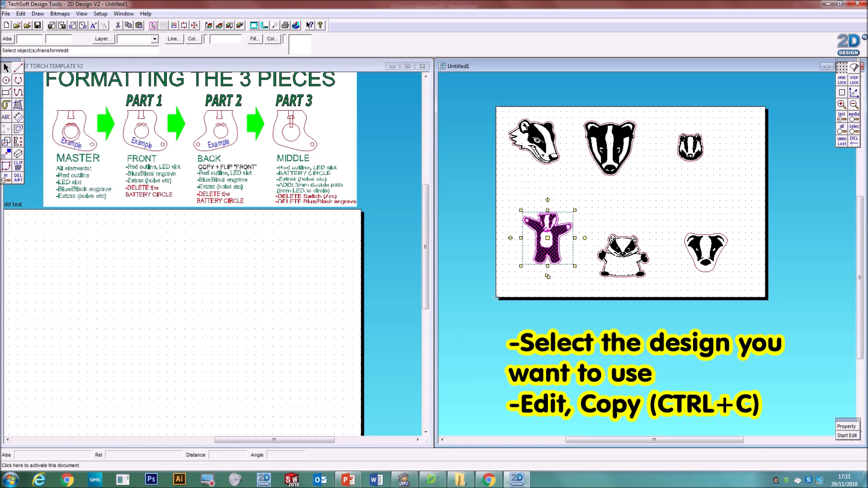
left_click(322, 391)
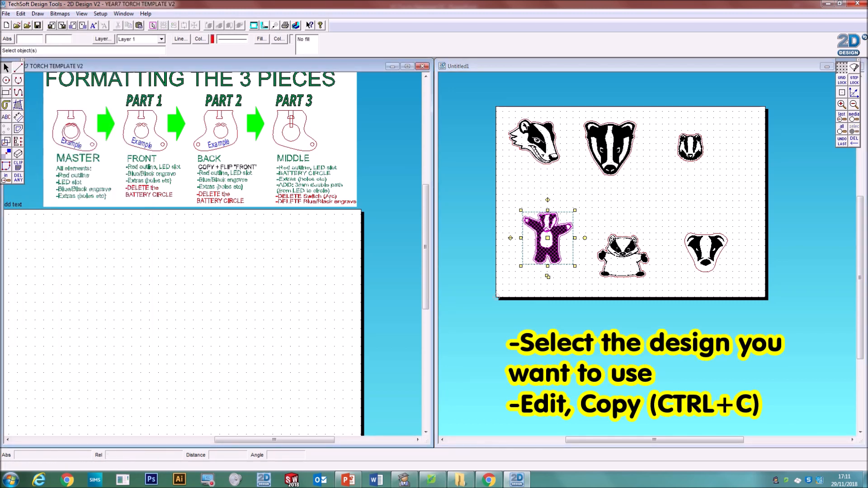
left_click(21, 14)
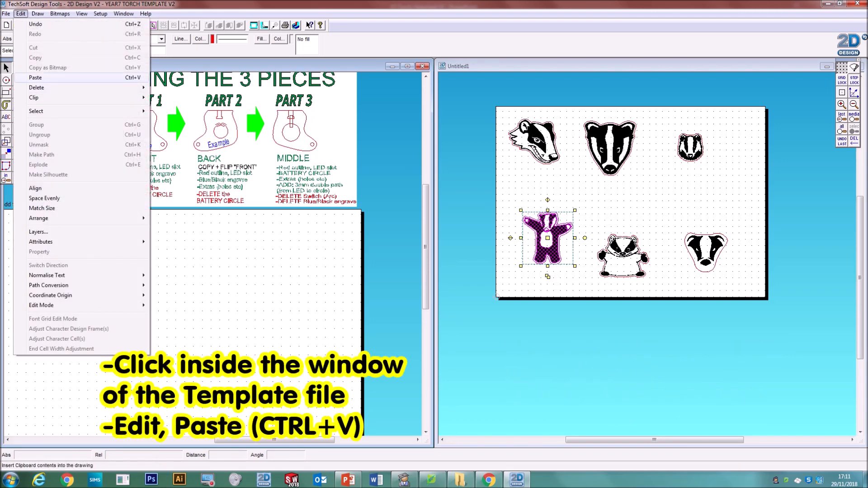
left_click(35, 77)
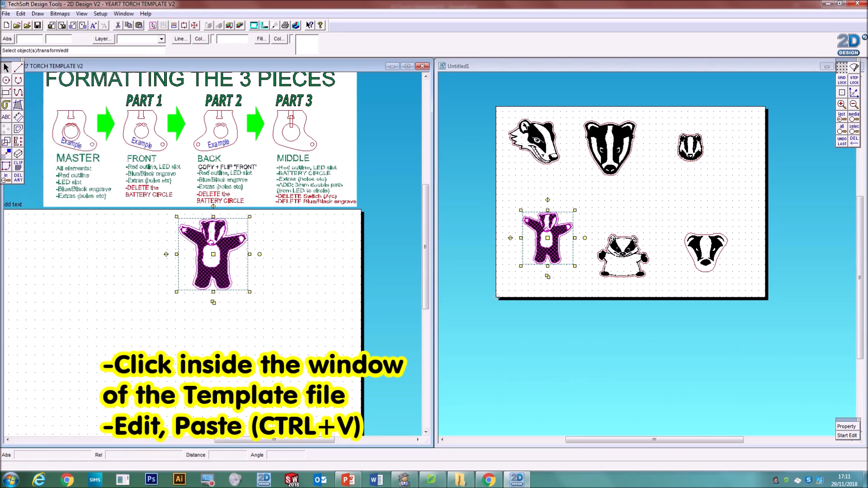
Maximize the template drawing and copy the topmost green template box with its torch components directly above the column of boxes
left_click(406, 66)
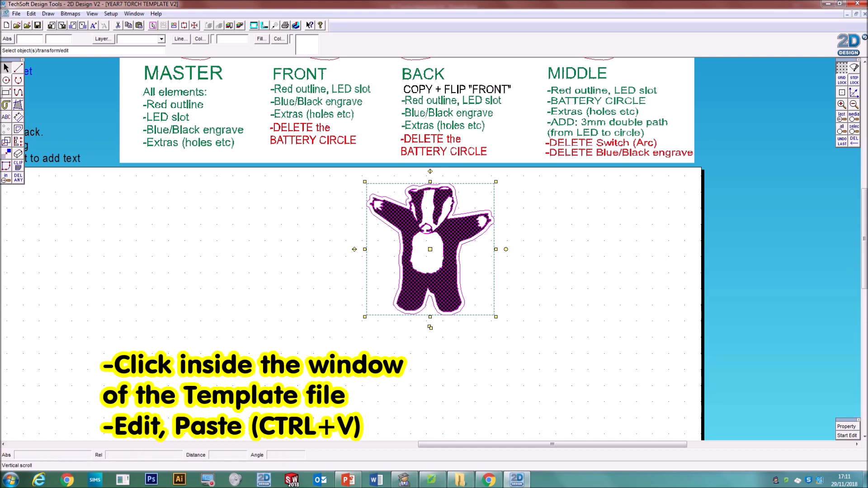
left_click(853, 104)
left_click(853, 104)
left_click_drag(511, 444, 407, 444)
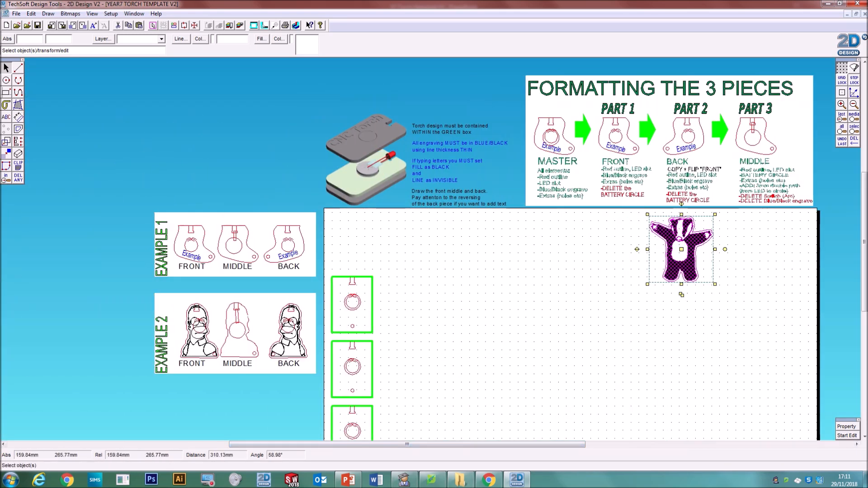
scroll(570, 326, "down", 6)
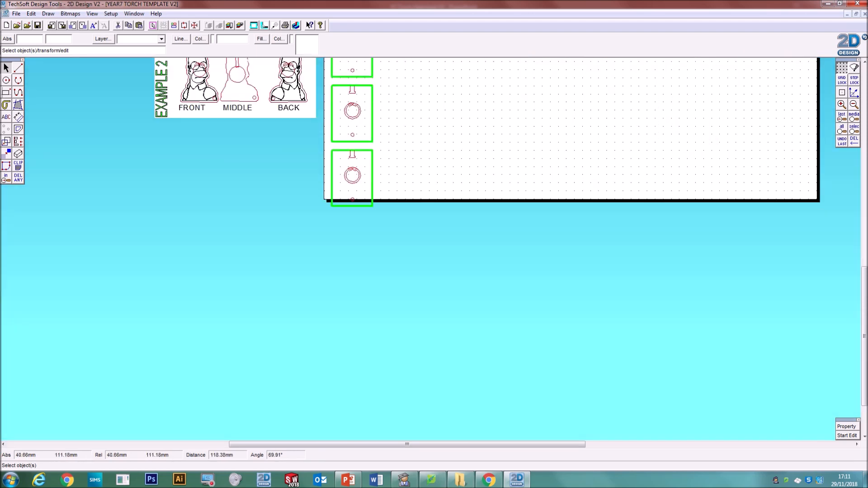
scroll(570, 326, "up", 3)
left_click_drag(324, 137, 382, 206)
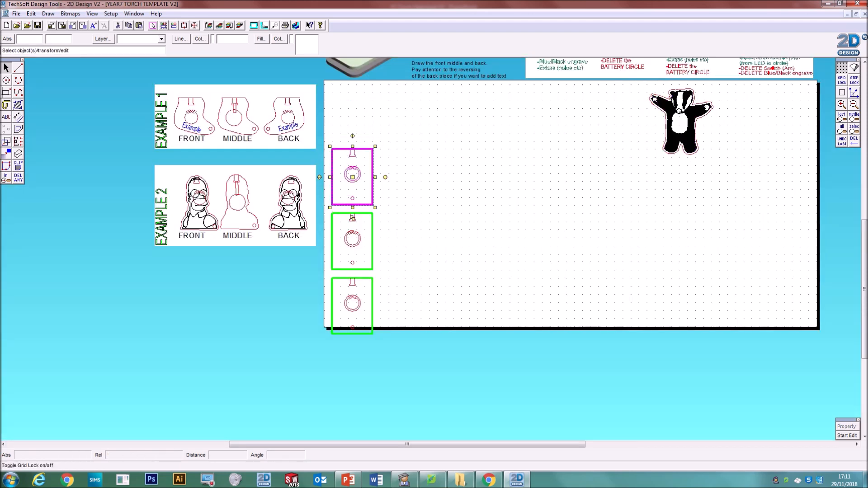
left_click_drag(353, 219, 352, 154)
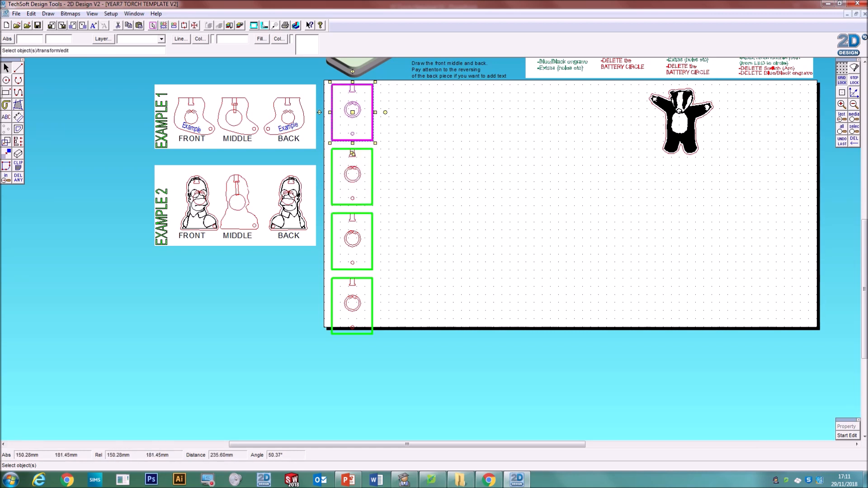
left_click(447, 178)
Move the pasted badger across the page onto the topmost green template box
left_click(689, 130)
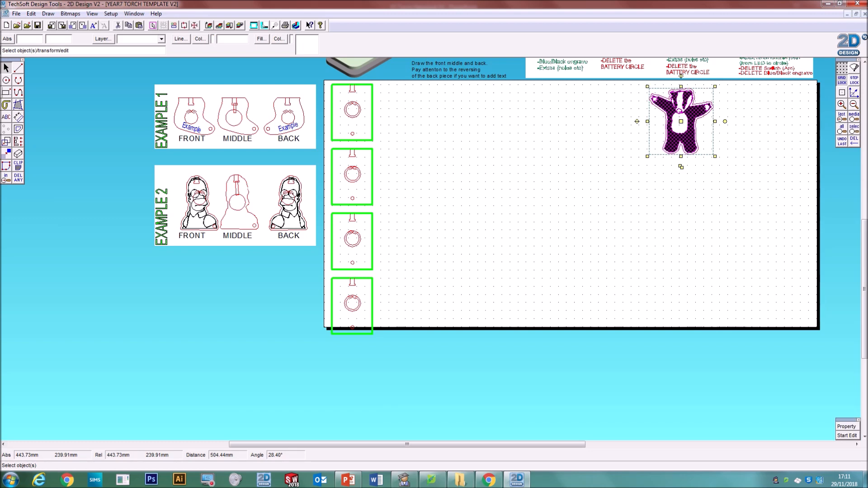
left_click_drag(681, 121, 358, 122)
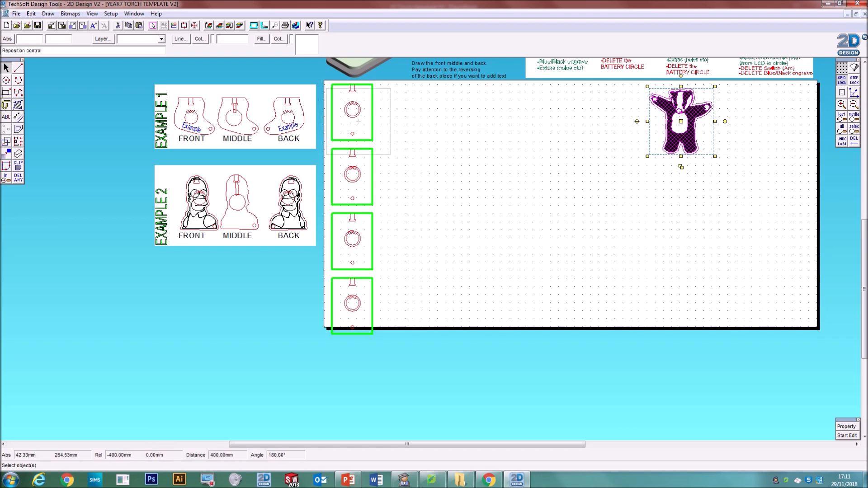
left_click_drag(358, 121, 366, 121)
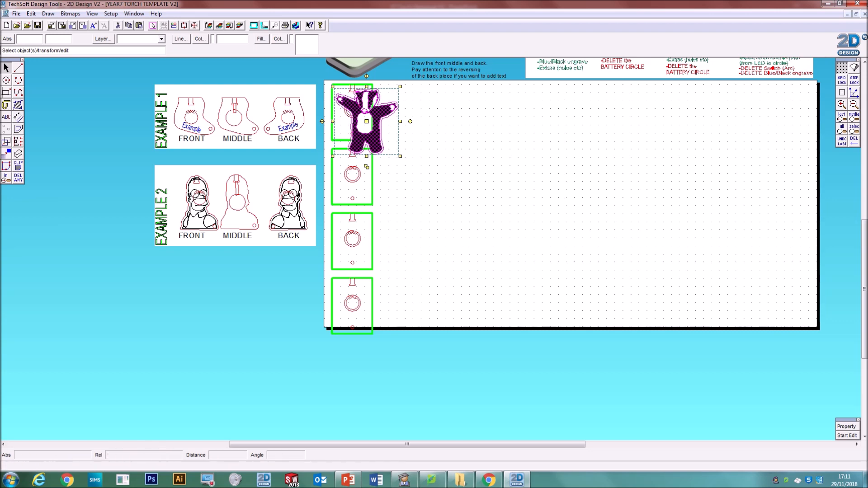
Move the badger off the topmost template box into the empty page area beside the green boxes
left_click_drag(863, 289, 863, 265)
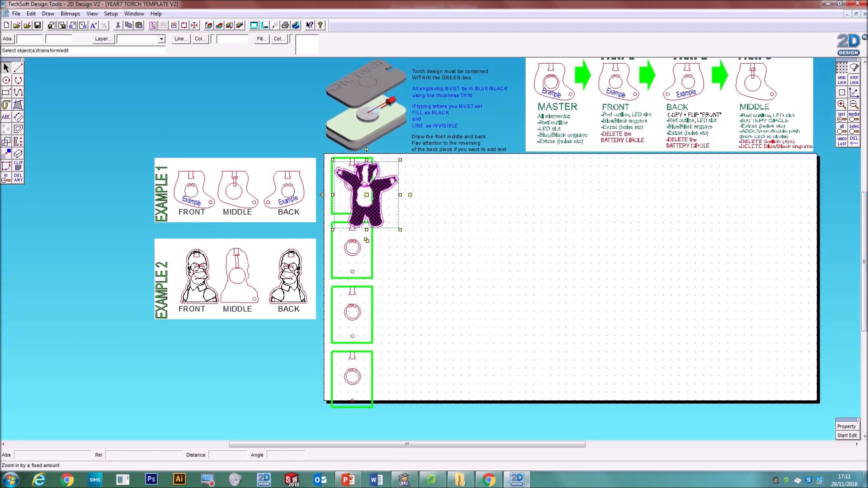
left_click(841, 105)
left_click(841, 105)
scroll(434, 249, "up", 3)
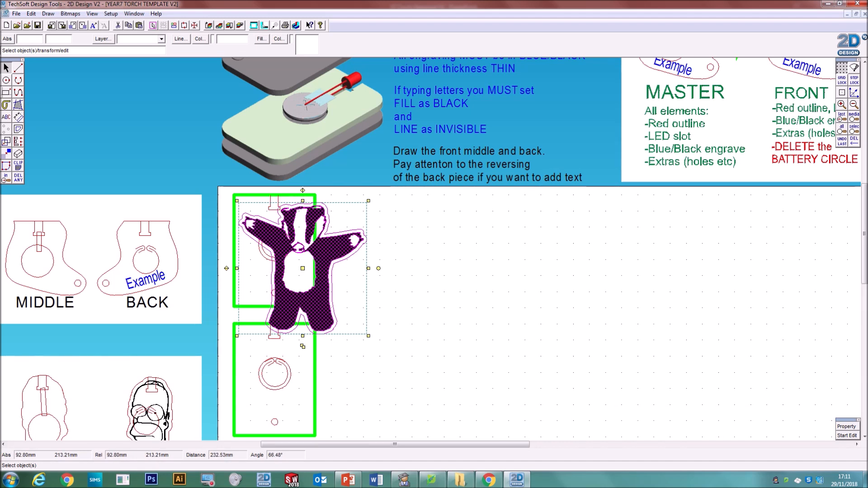
left_click_drag(303, 269, 494, 302)
key("m")
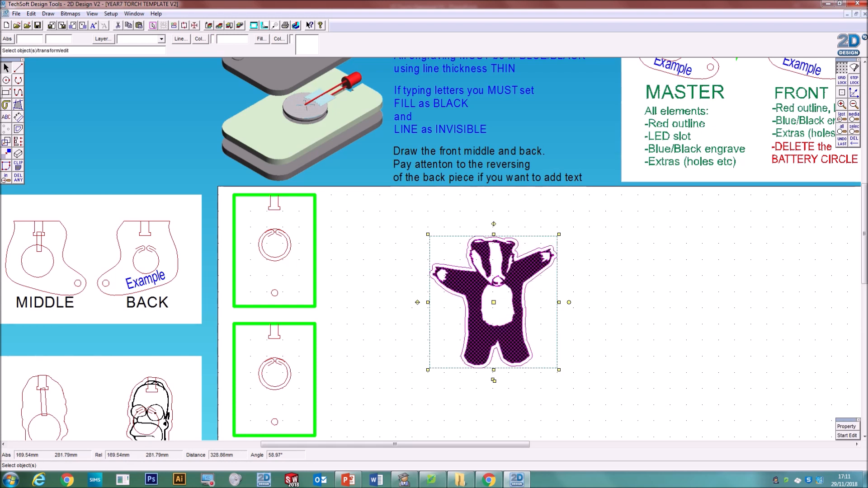
Mirror the badger horizontally so its left-hand arm is the higher one, and move it over the topmost green template box
key("m")
key("m")
key("m")
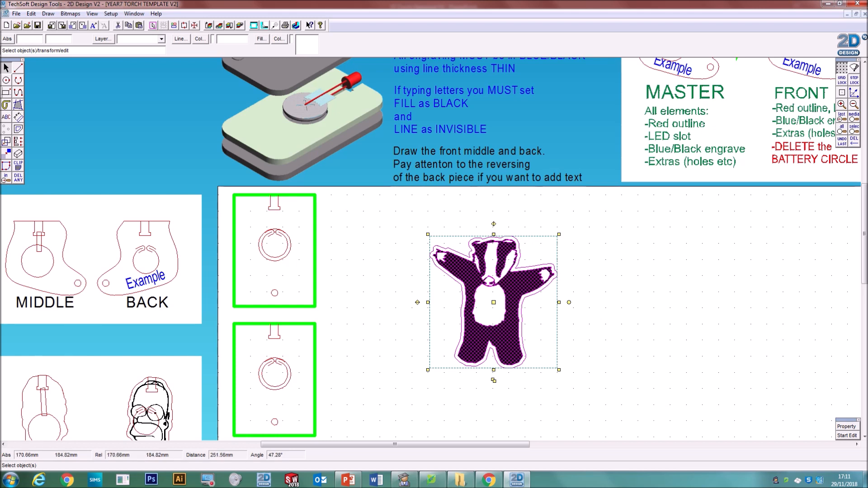
left_click_drag(493, 301, 300, 264)
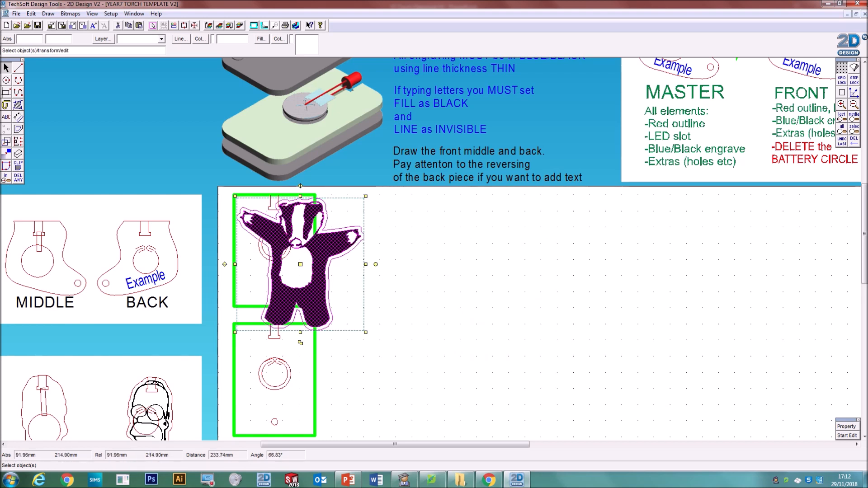
Scale the badger down in proportion until its width fits inside the topmost green template box
left_click_drag(366, 332, 385, 247)
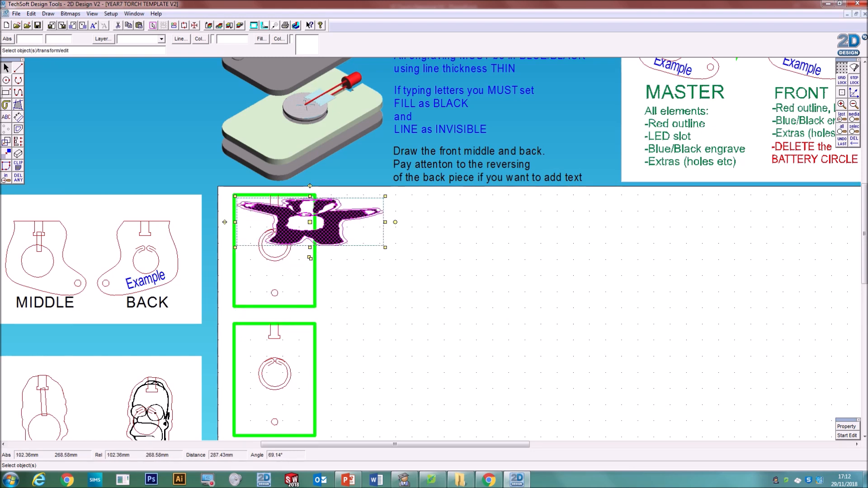
key("ctrl+z")
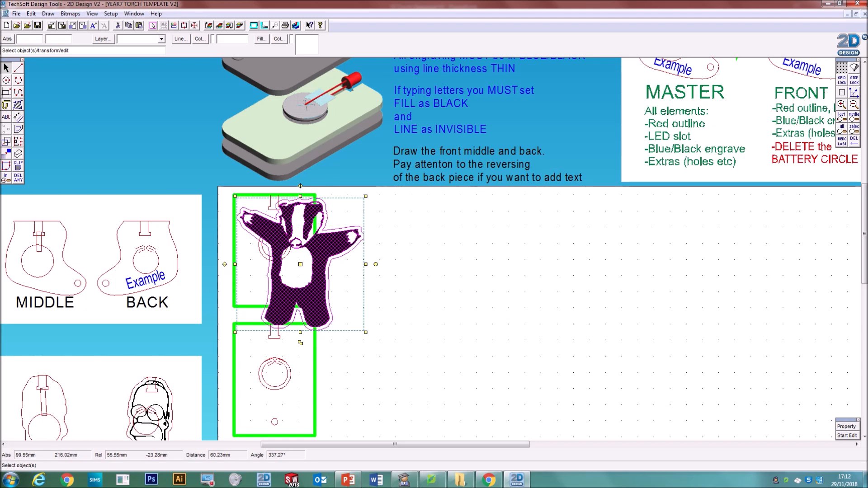
left_click_drag(365, 332, 307, 272)
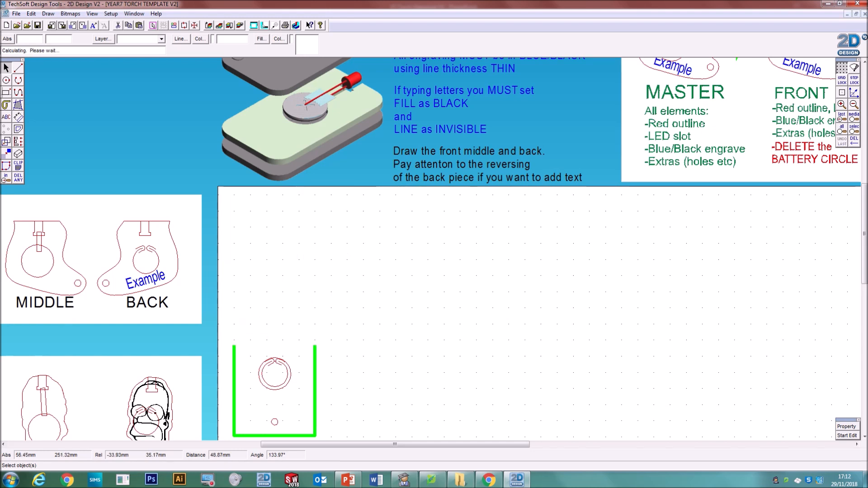
left_click(278, 212)
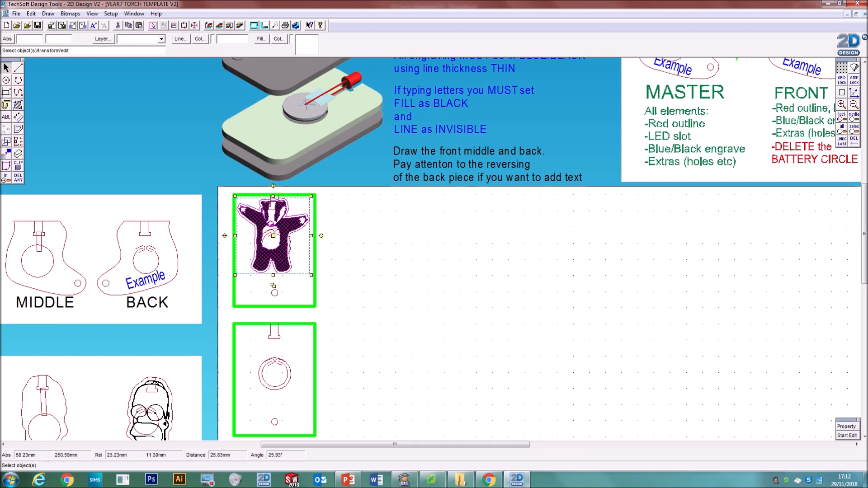
left_click_drag(312, 275, 386, 353)
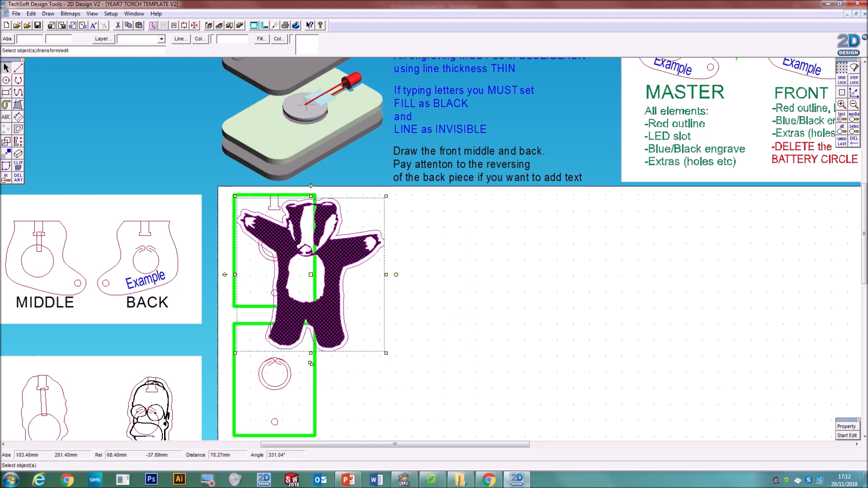
key("ctrl+z")
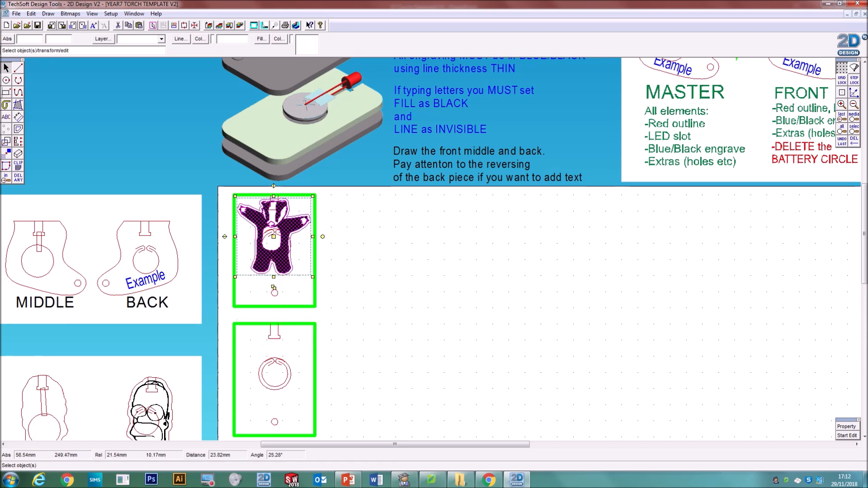
mouse_move(312, 276)
left_mouse_down()
mouse_move(322, 286)
mouse_move(316, 280)
left_mouse_up()
key("Escape")
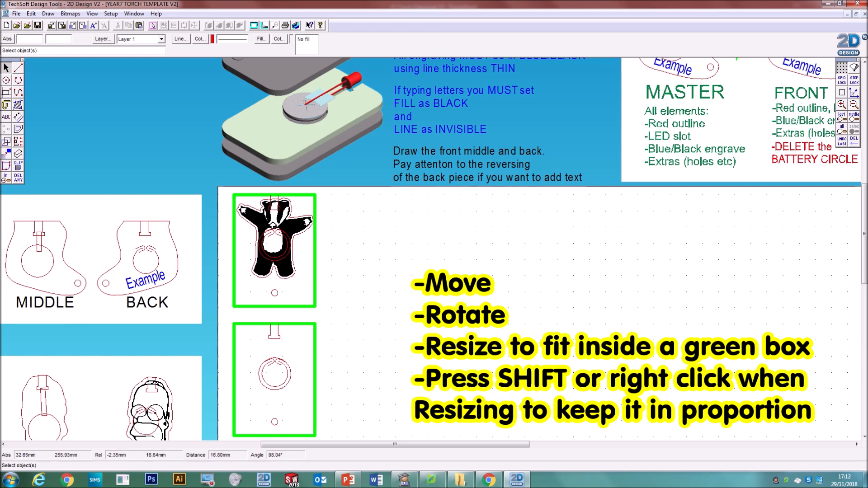
Enlarge the badger slightly in proportion so its raised left-hand arm extends just past the green box's edge
left_click(275, 292)
left_click_drag(235, 280, 221, 294)
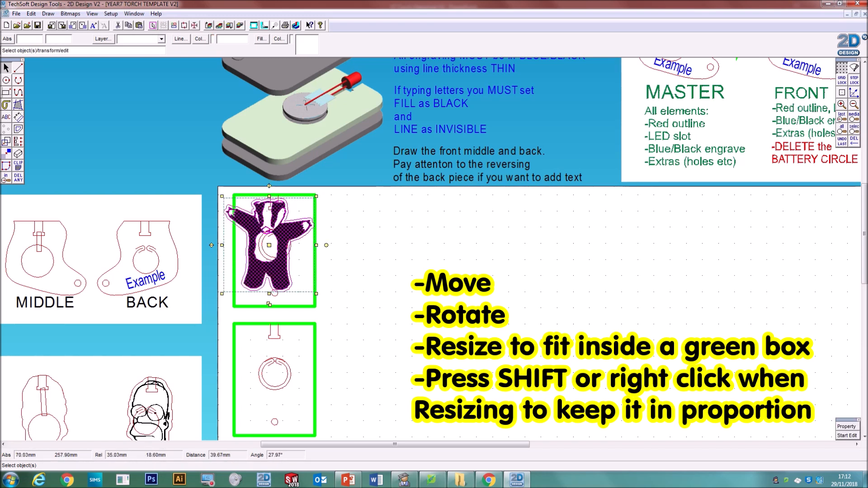
left_click(315, 291)
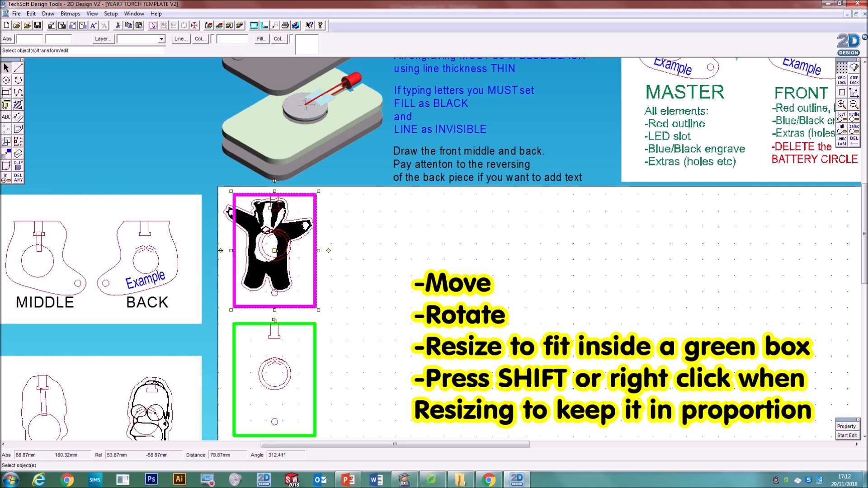
Move the battery circle and switch circle together onto the middle of the badger's belly, well within the red outline
left_click_drag(395, 444, 347, 445)
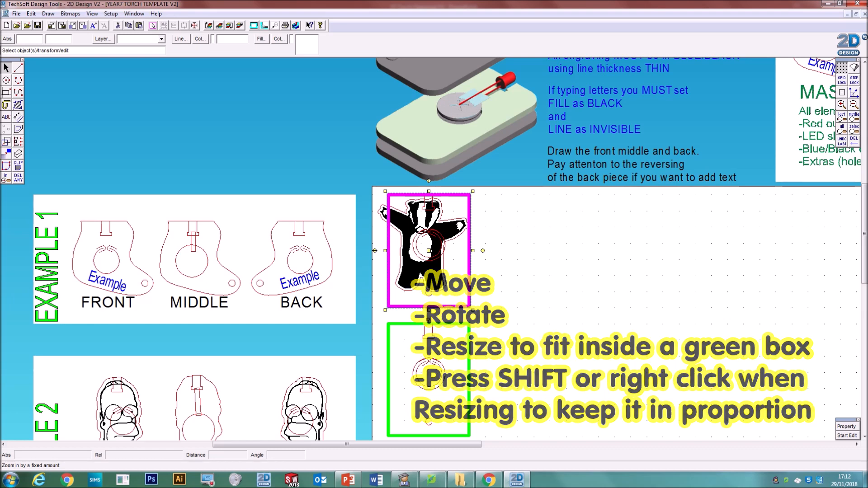
left_click(842, 105)
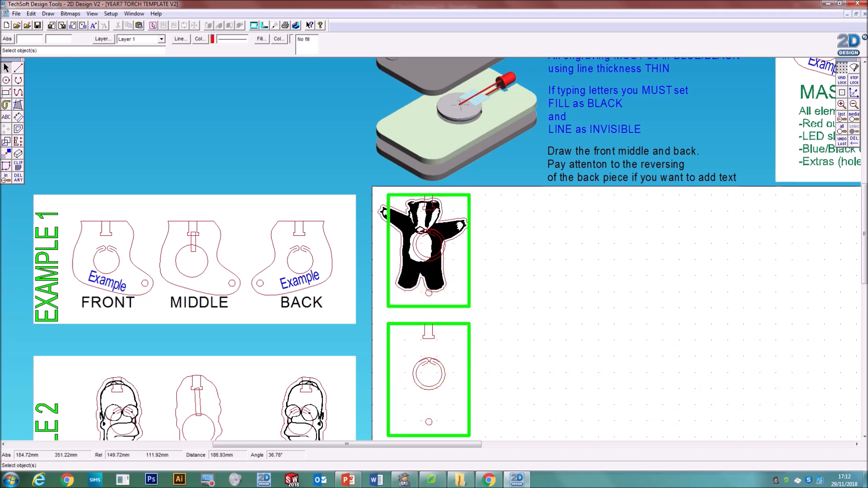
left_click(842, 104)
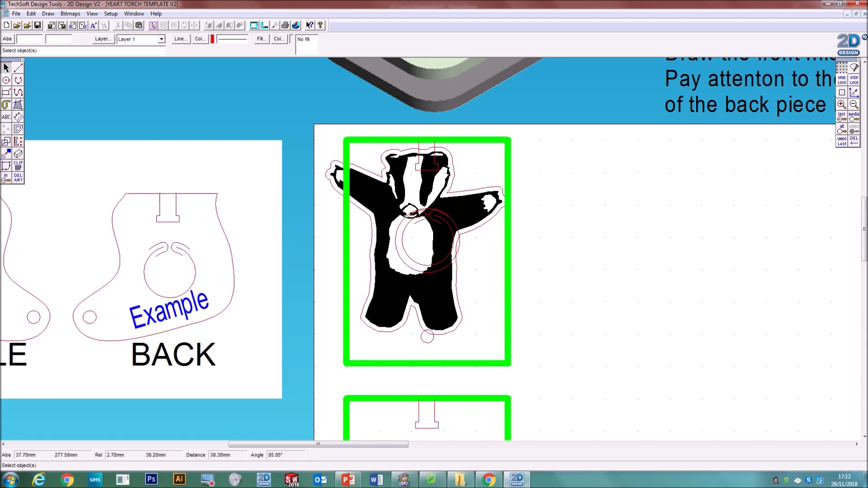
left_click_drag(380, 199, 478, 283)
left_click_drag(427, 241, 413, 245)
left_click(557, 261)
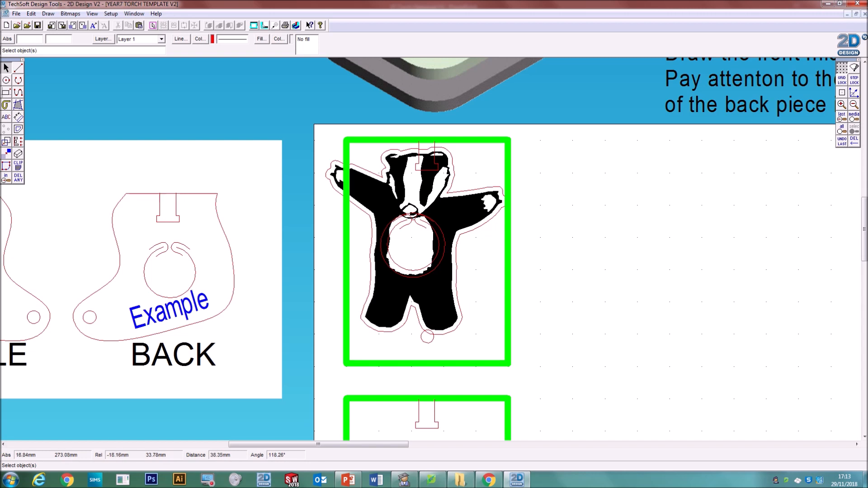
left_click(384, 229)
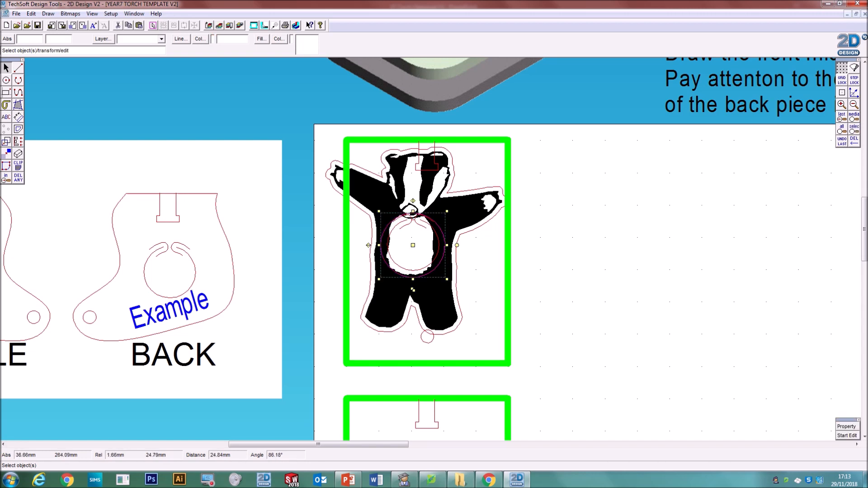
left_click(443, 255)
left_click(474, 252)
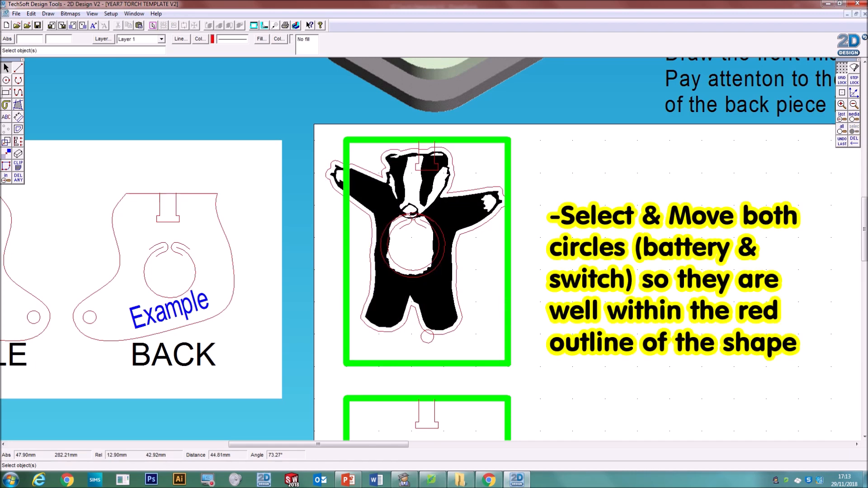
Move the small keyring hole onto the badger's right-hand paw and delete the green box around the badger
left_click(427, 336)
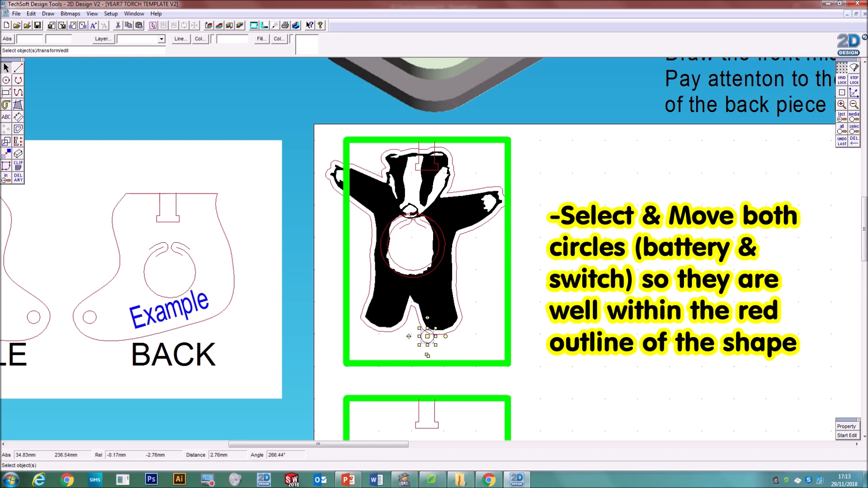
left_click(489, 202)
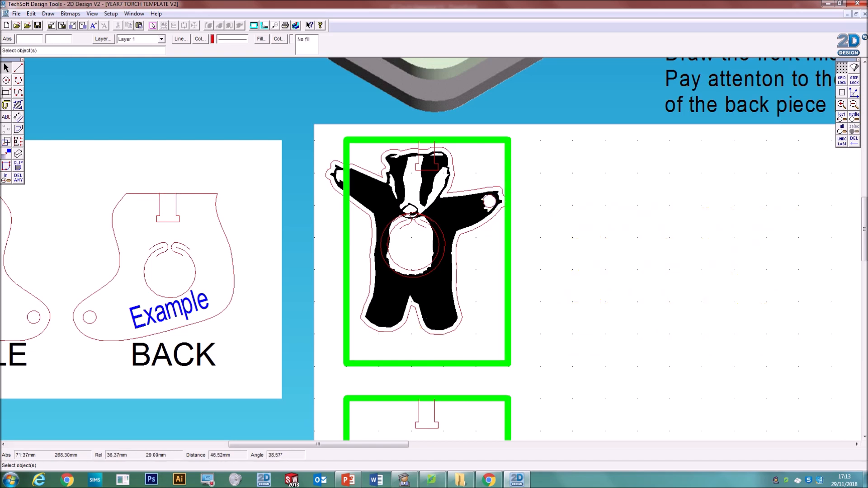
left_click(508, 248)
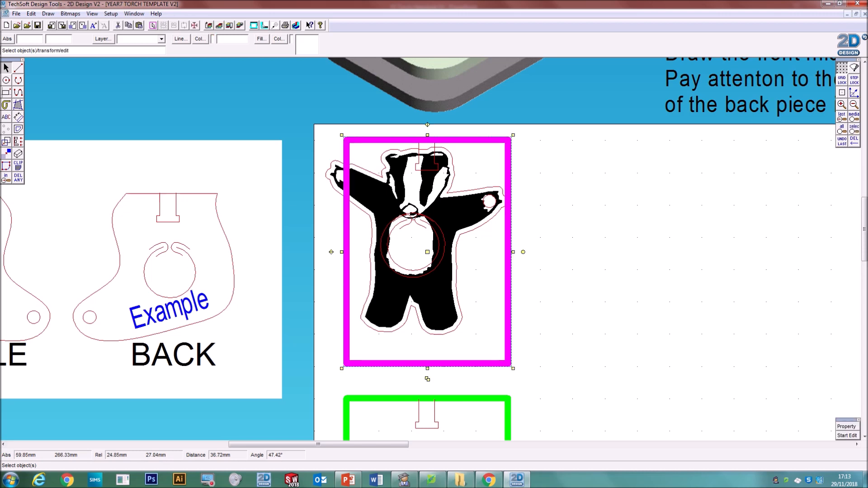
key("Delete")
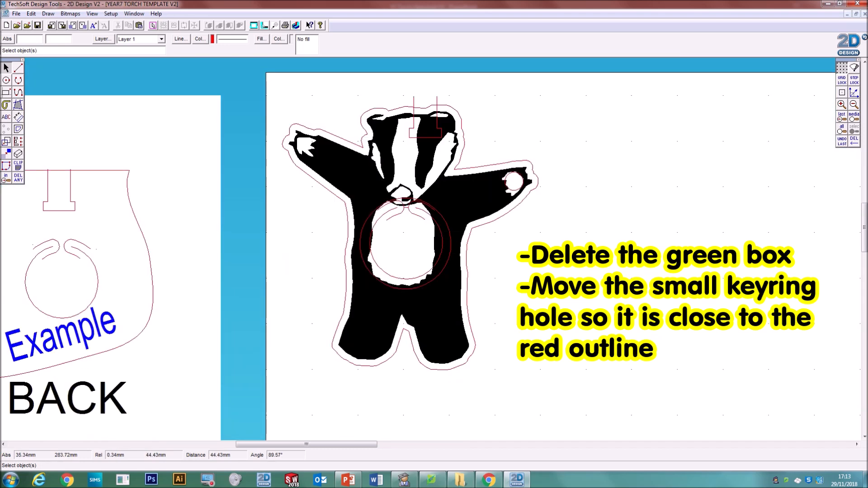
Move the LED slot sideways so it is centred on the badger's head and crosses the red outline
left_click(428, 123)
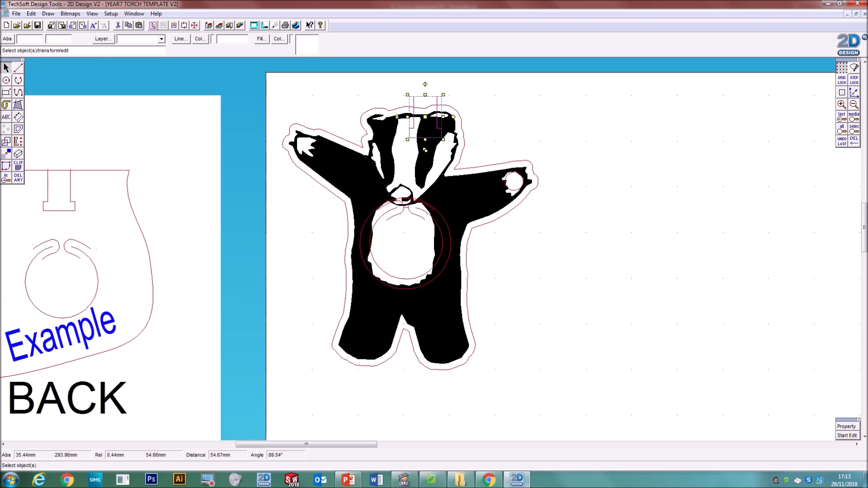
left_click_drag(425, 149, 408, 151)
key("Escape")
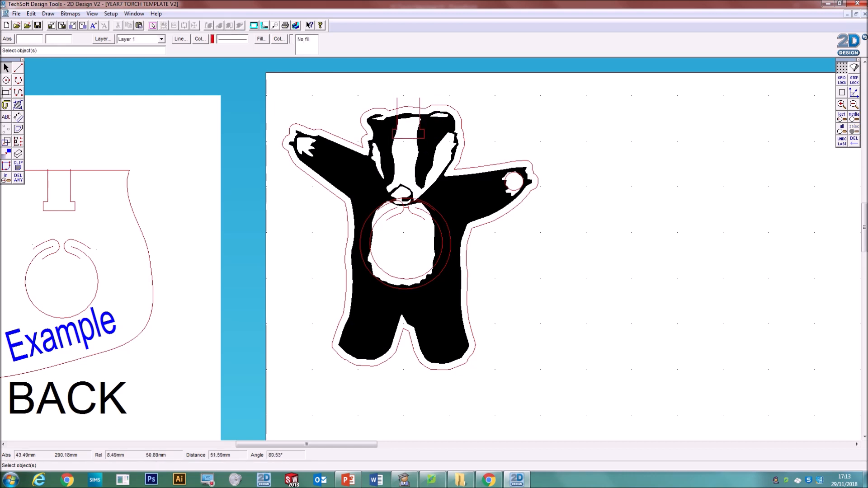
Flip the LED slot vertically and move it onto the badger's right-hand foot so its open end crosses the outline
left_click(397, 130)
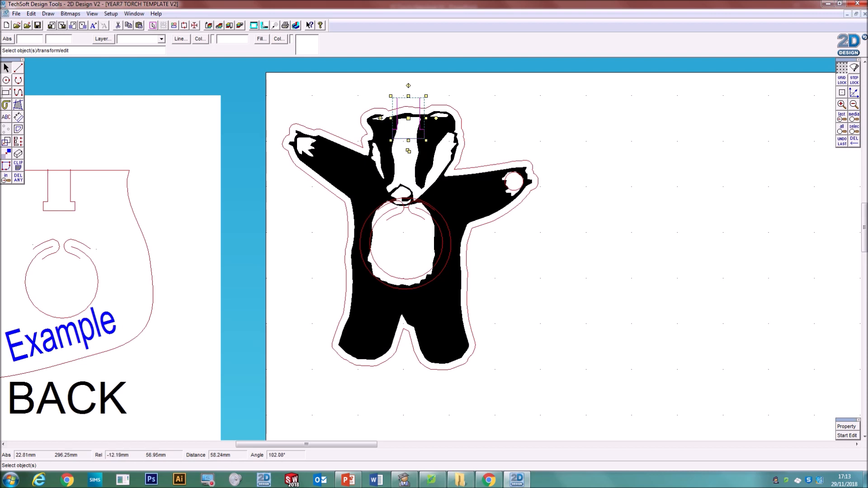
left_click(379, 117)
left_click(408, 118)
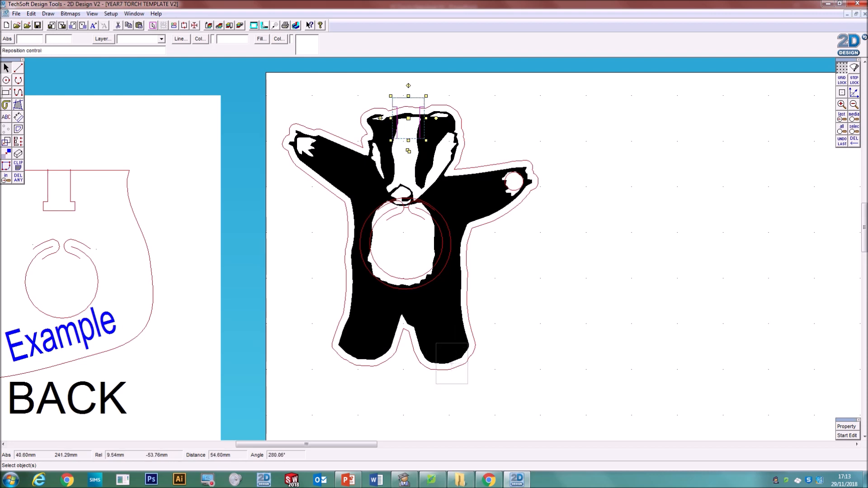
left_click(448, 352)
left_click(449, 382)
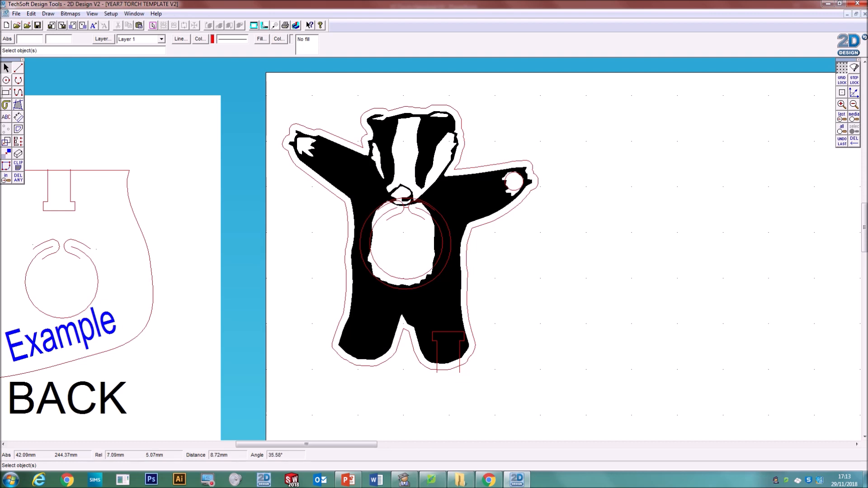
left_click(457, 333)
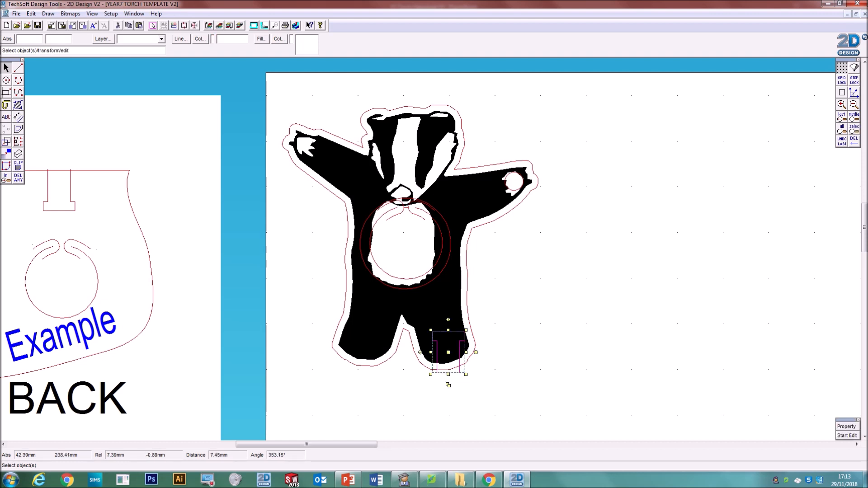
left_click(476, 332)
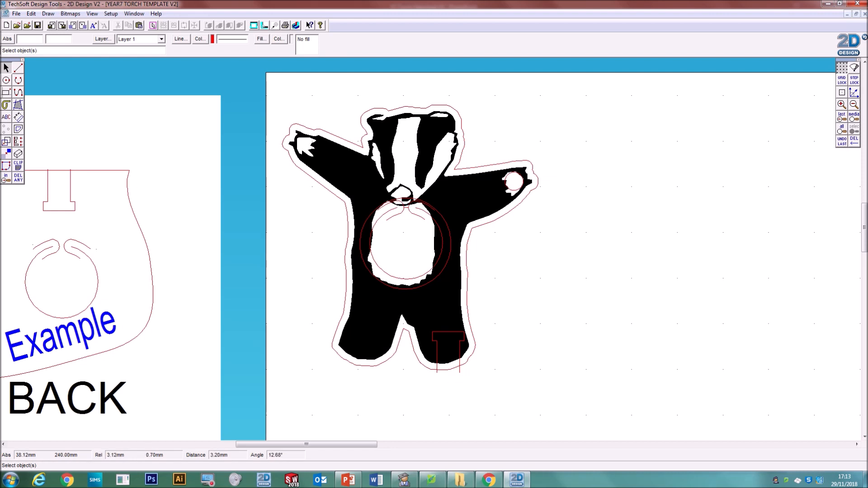
Adjust the LED slot's position on the foot and rotate it slightly to follow the angle of the leg
left_click(456, 355)
left_click(459, 371)
left_click_drag(448, 385, 445, 372)
left_click(514, 376)
left_click(455, 354)
left_click_drag(444, 339, 449, 353)
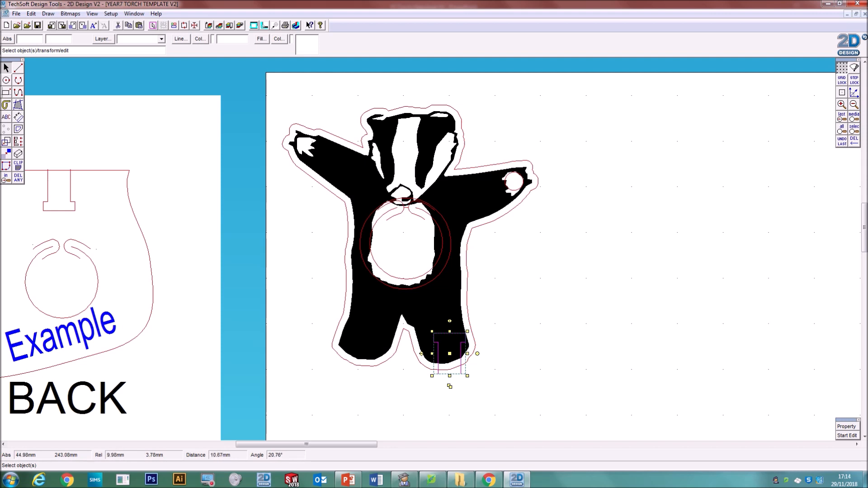
left_click_drag(476, 353, 481, 345)
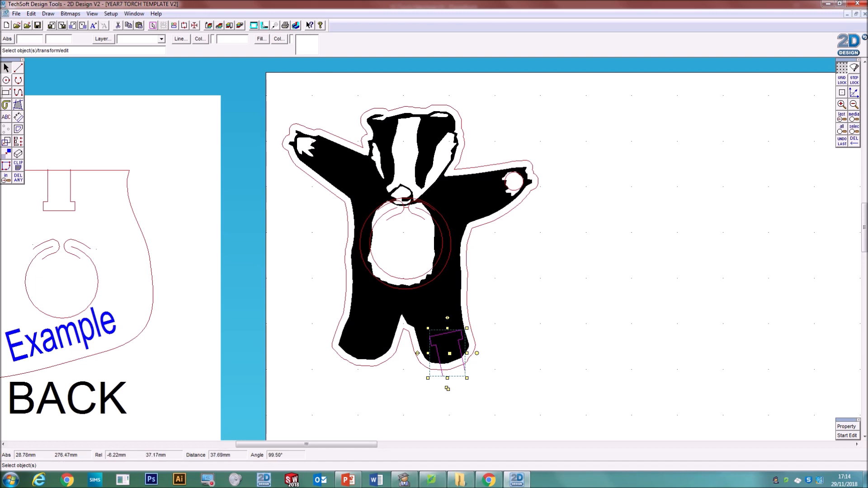
Try flipping the switch circle vertically, and flip it back so its springy part faces the head
left_click(406, 190)
left_click(357, 240)
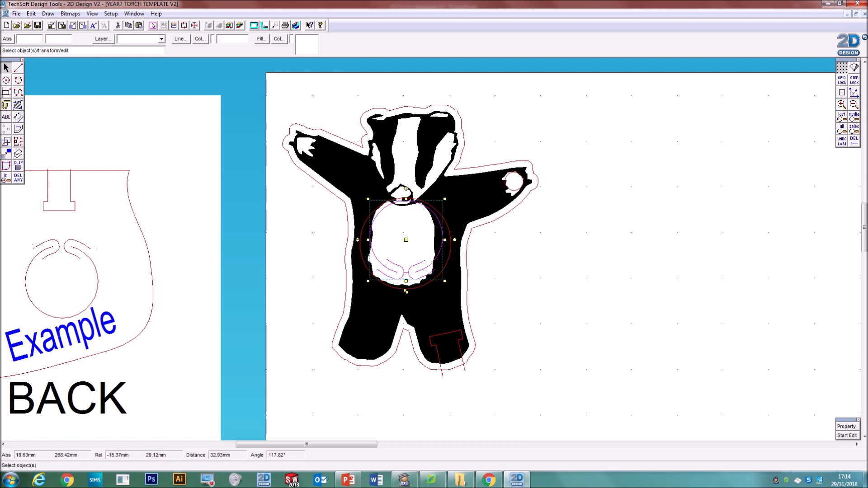
left_click(357, 239)
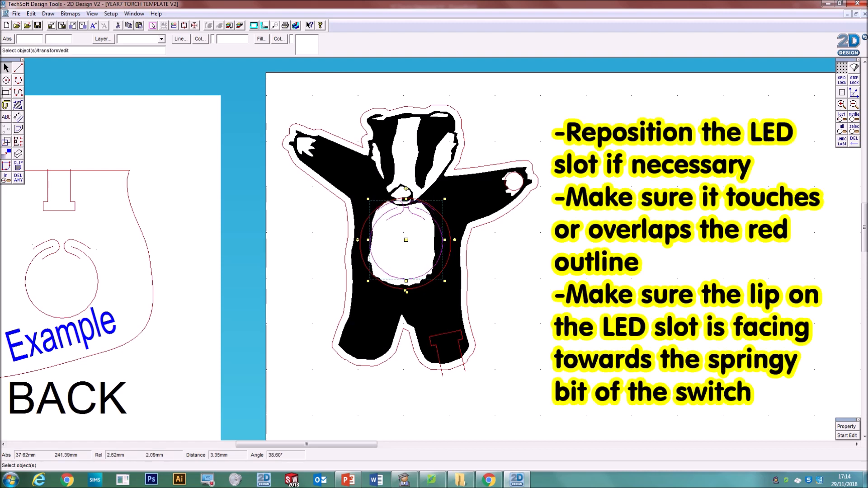
Flip the LED slot upright and move it from the foot to the centre of the badger's head, overlapping the red outline
left_click(441, 362)
left_click(440, 360)
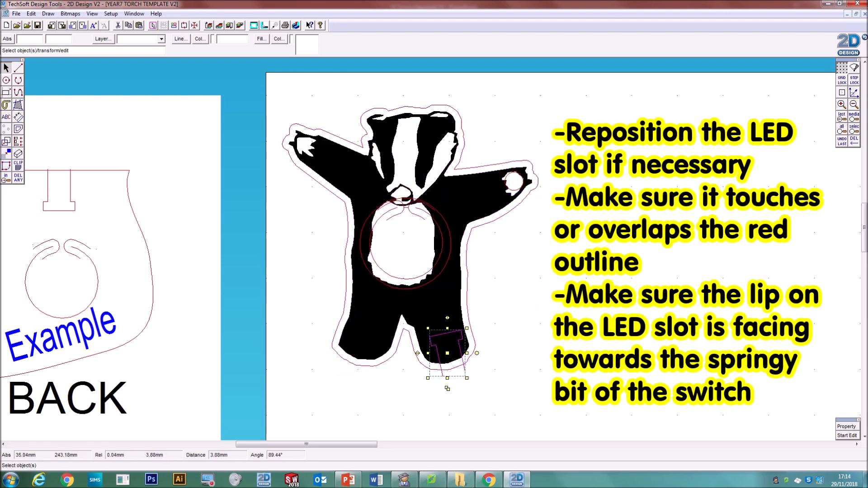
left_click(417, 353)
left_click_drag(477, 353, 426, 136)
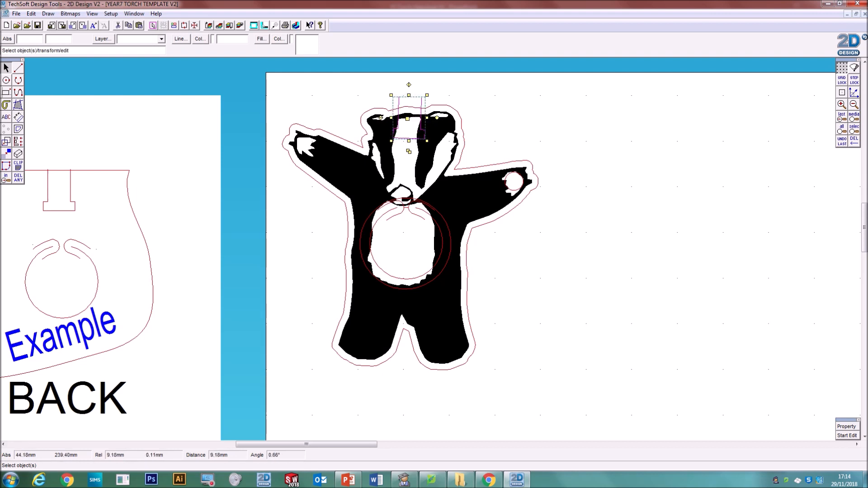
key("Escape")
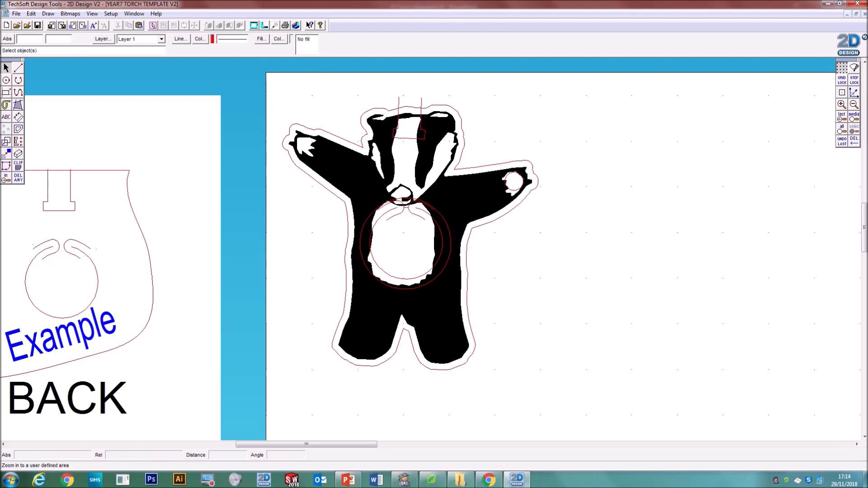
Start a text object to the right of the badger with "MR B" as its wording
left_click(6, 116)
left_click(519, 294)
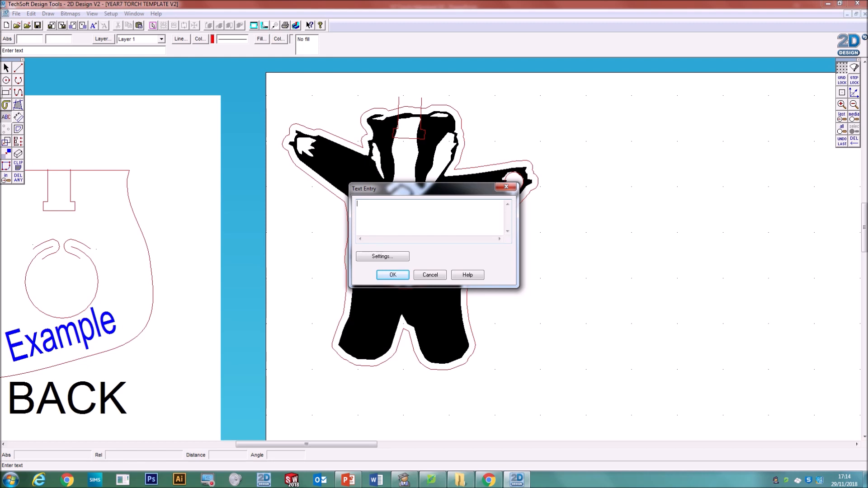
type("MD")
key("BackSpace")
type("R B")
Set the lettering's font to MAXIMUS BT and place the "MR B" text beside the badger
left_click(382, 256)
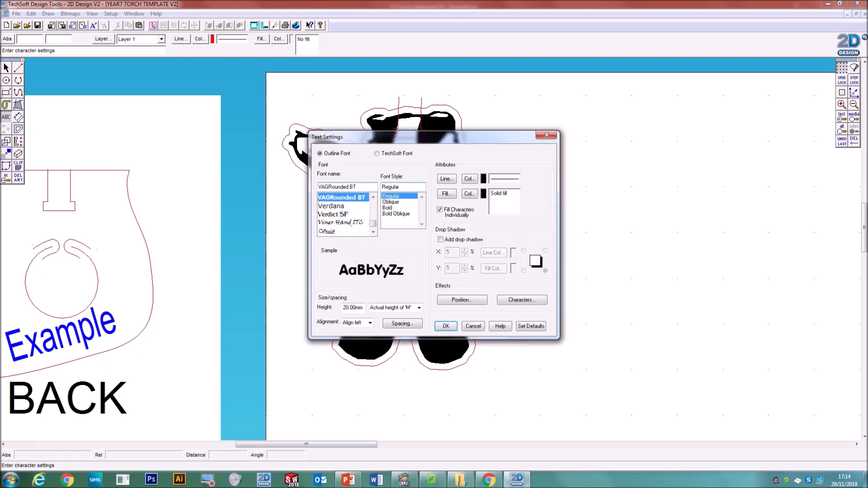
type("m")
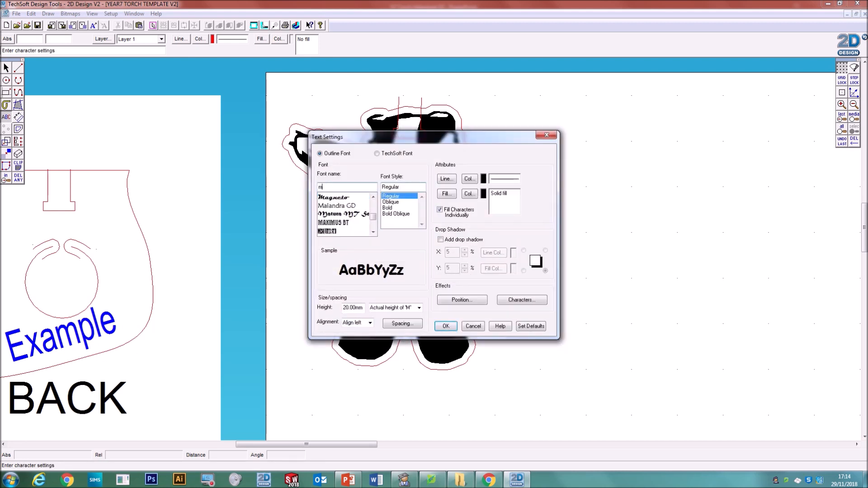
left_click(343, 222)
left_click(445, 326)
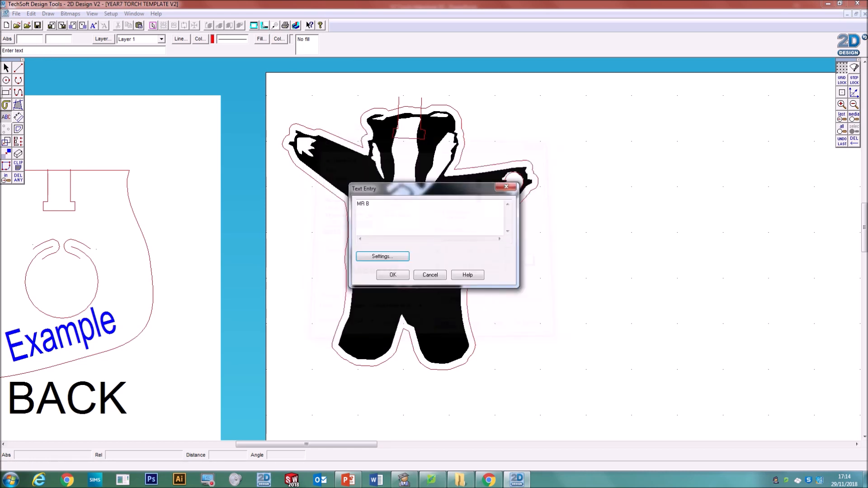
left_click(393, 274)
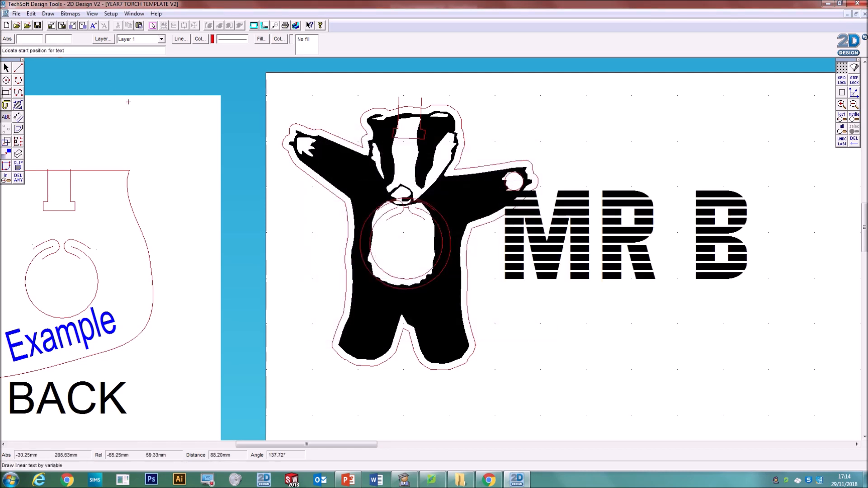
key("Escape")
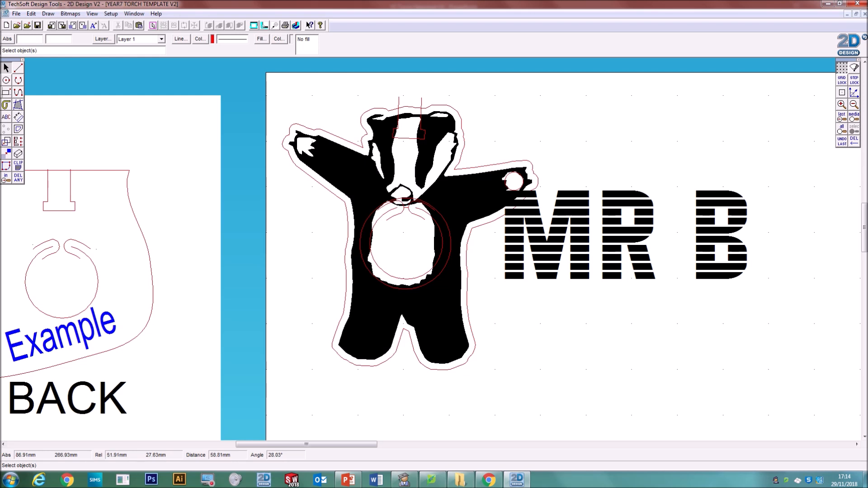
Scale the "MR B" text down and move it to the centre of the badger's white belly
left_click(620, 194)
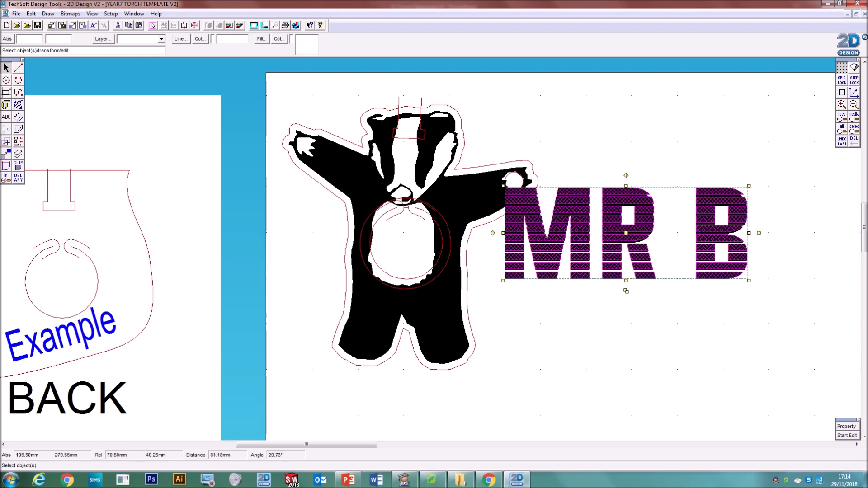
left_click_drag(749, 185, 402, 243)
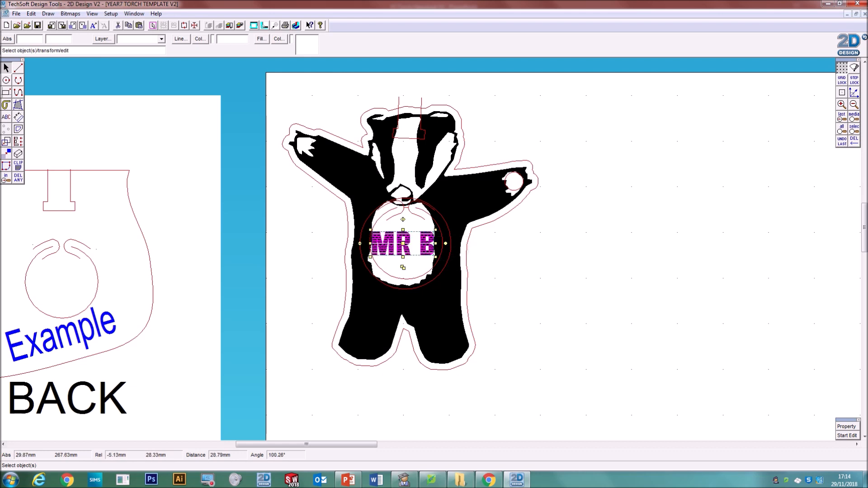
left_click(627, 272)
left_click(403, 249)
Copy the "MR B" text onto the badger's right-hand leg and change the copy's wording to "CBSCDT"
left_click(402, 267)
left_click_drag(449, 289, 436, 316)
double_click(435, 316)
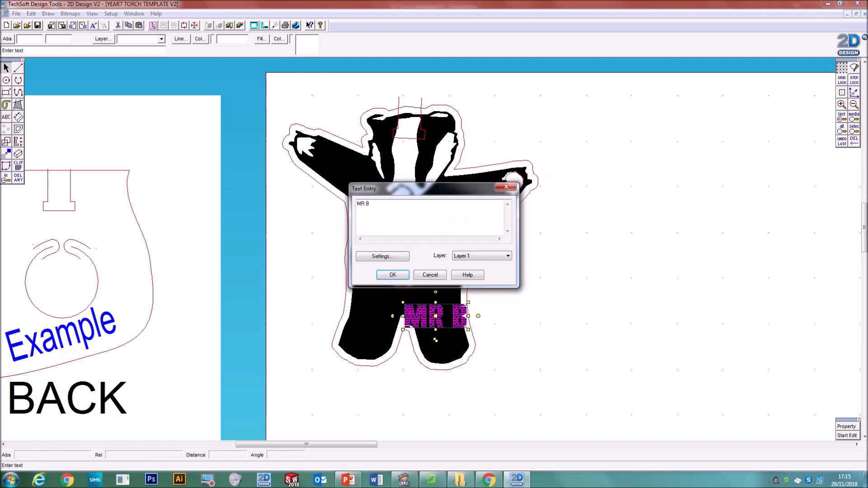
type("CBSCDT")
key("Return")
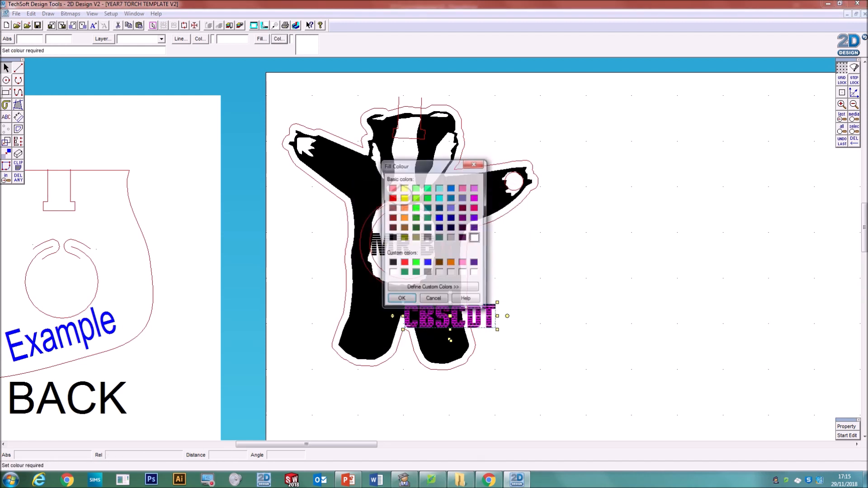
Fill the "CBSCDT" text with white, scale it down and rotate it to run along the right-hand leg
left_click(400, 298)
left_click_drag(507, 315, 443, 364)
key("Escape")
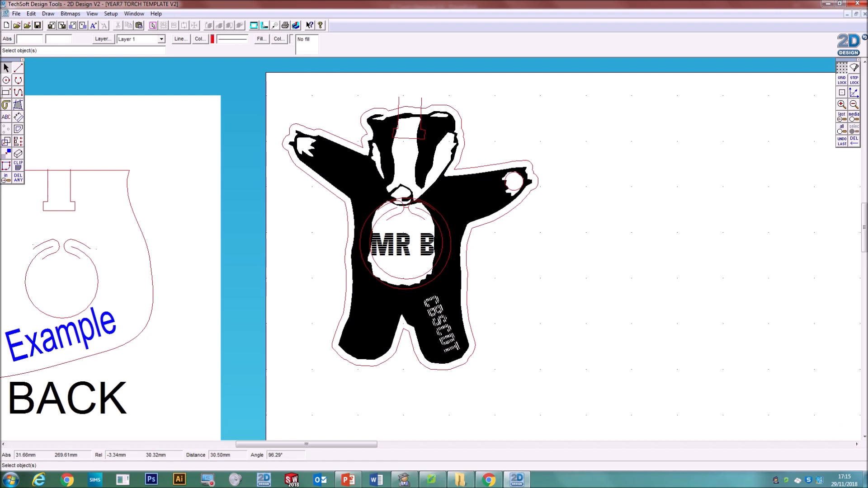
left_click(443, 325)
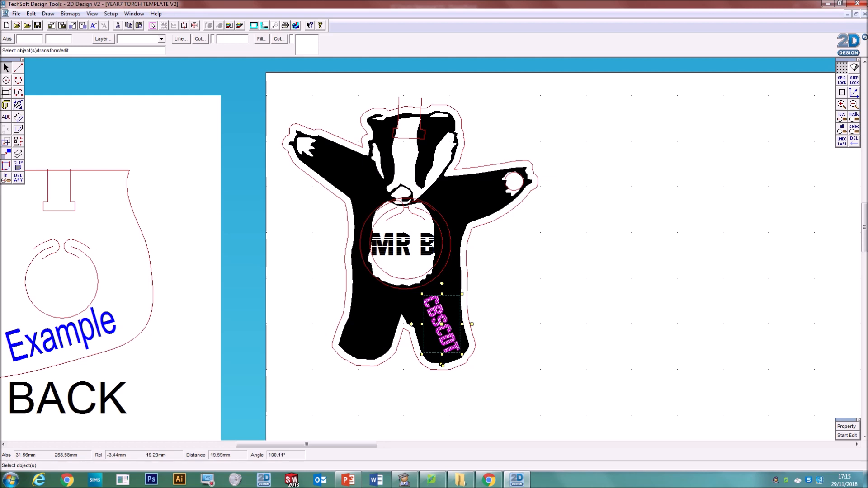
key("Escape")
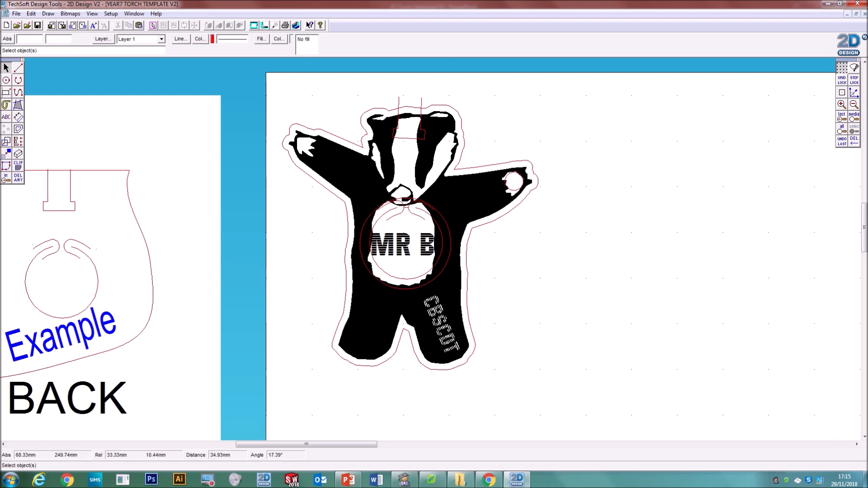
Check the design's separate elements by selecting the keyring hole, the circles on the belly, the badger artwork and the LED slot in turn
left_click(853, 104)
left_click(853, 105)
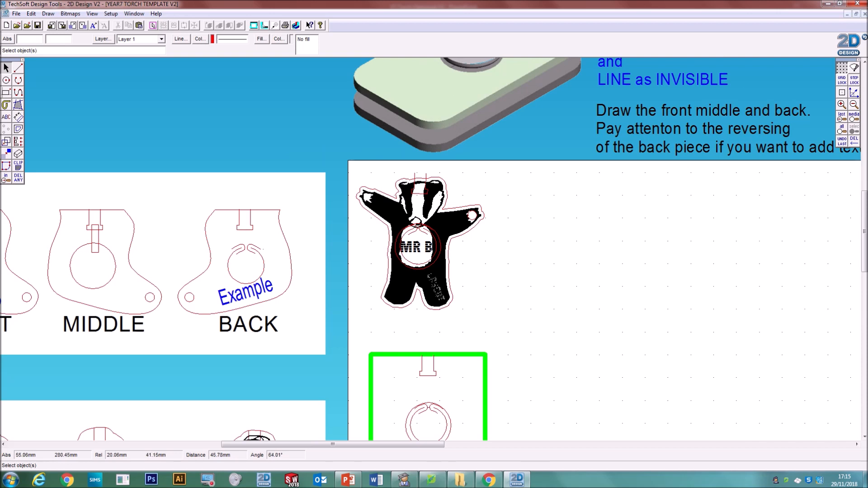
left_click(473, 216)
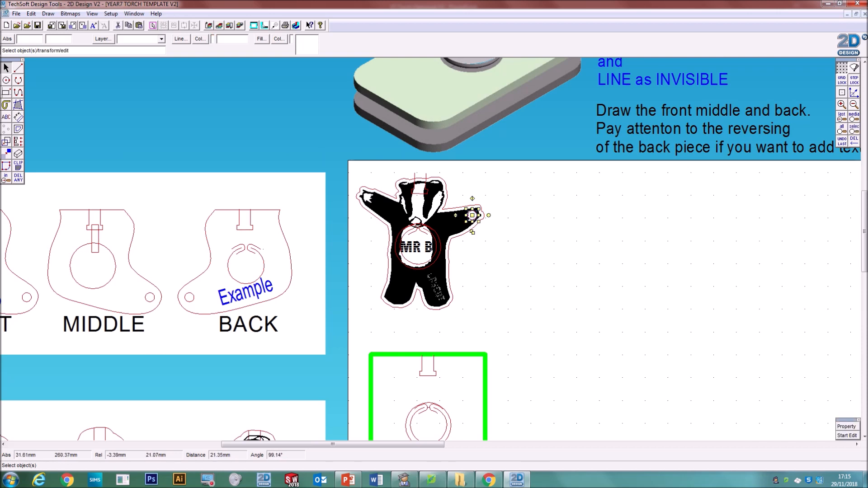
left_click(418, 264)
left_click(398, 256)
left_click(387, 208)
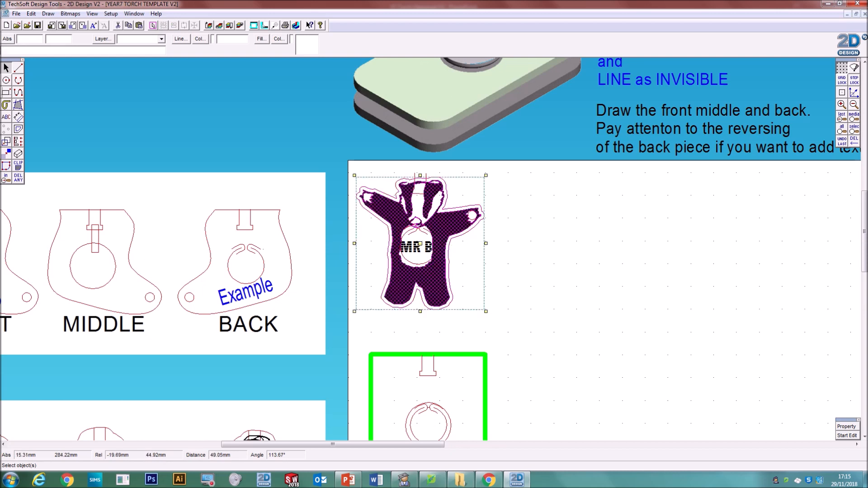
left_click(419, 193)
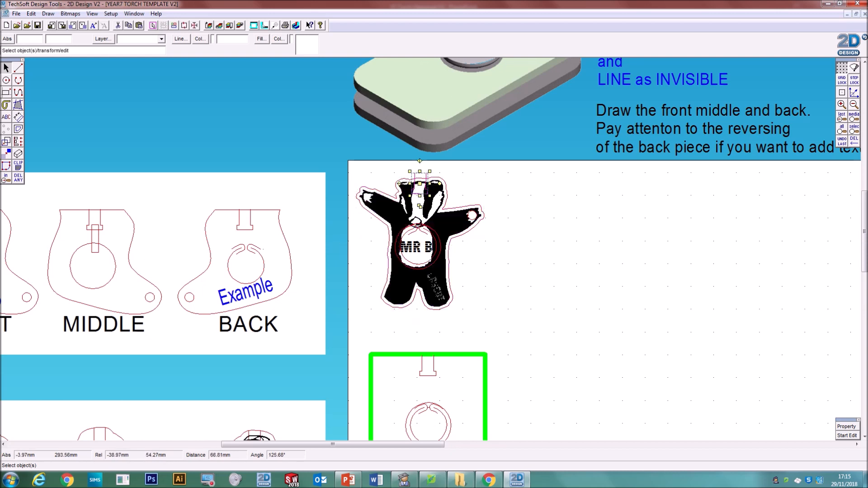
Select the complete badger design and place a copy below the MASTER example of the three-piece formatting guide
left_click_drag(338, 158, 481, 305)
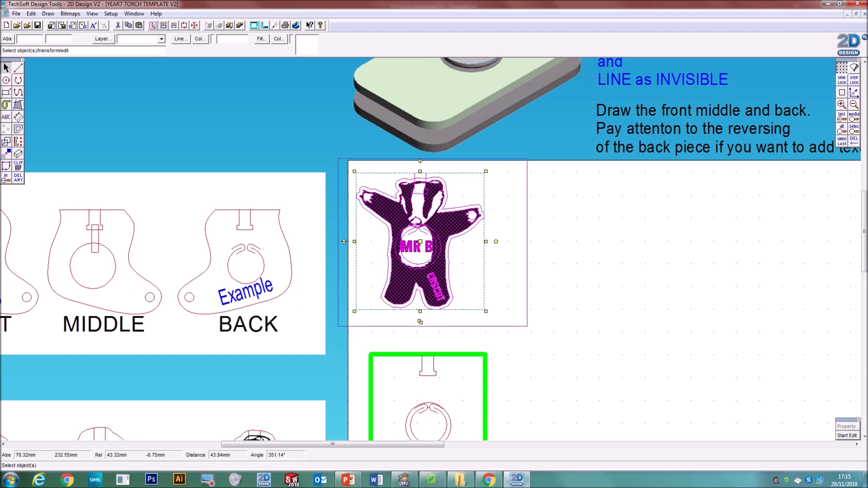
left_click_drag(420, 321, 584, 444)
left_click(378, 251)
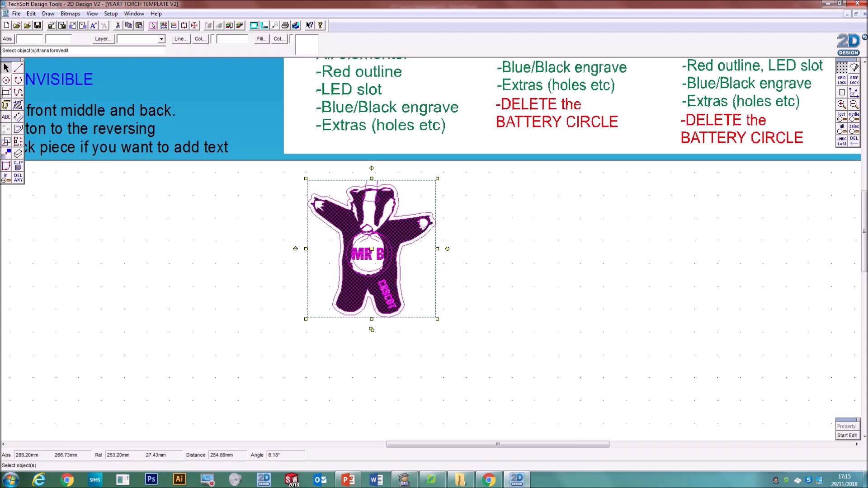
scroll(379, 251, "up", 3)
scroll(430, 248, "up", 3)
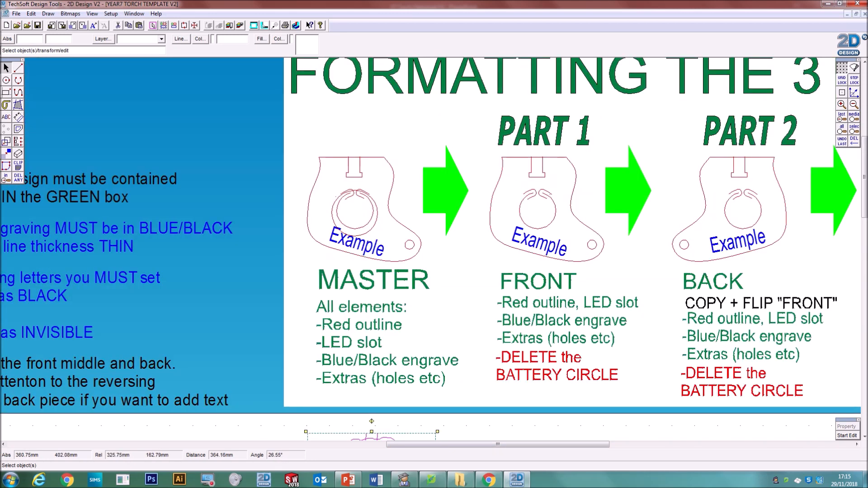
scroll(430, 246, "down", 1)
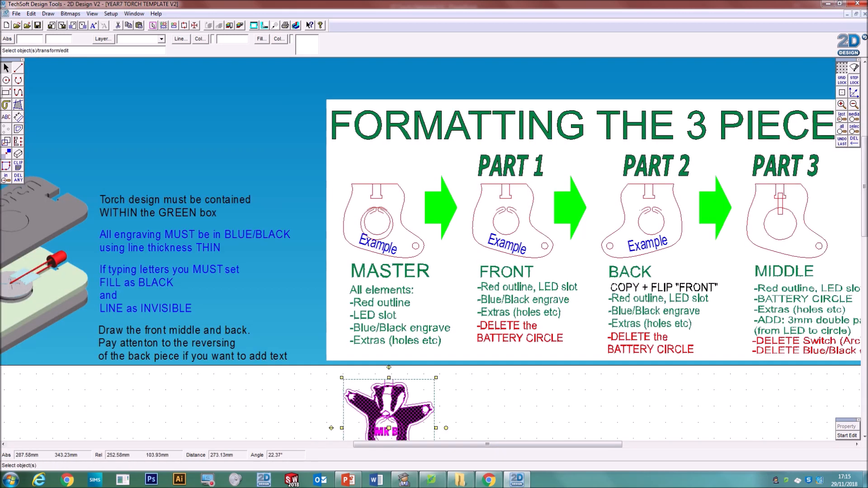